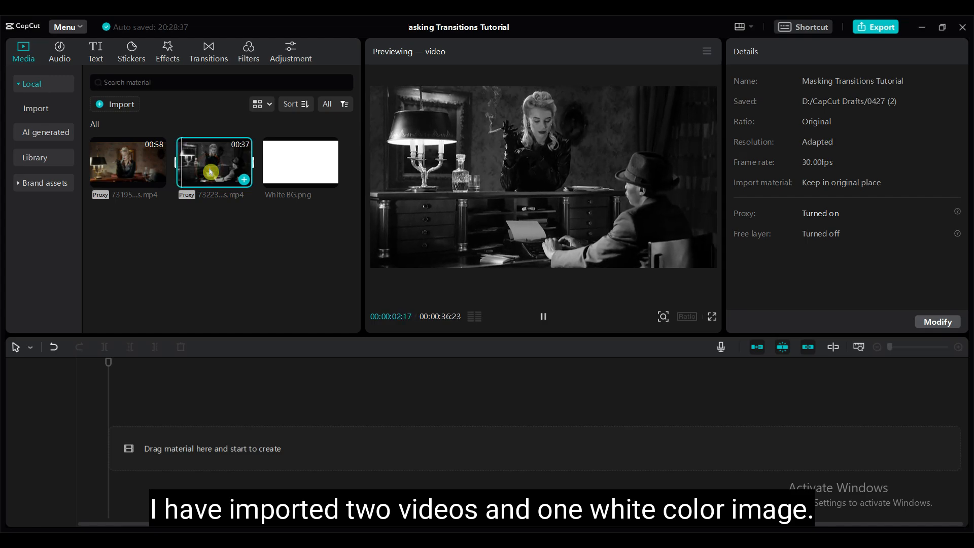
- Preview the imported media and place the black-and-white video 7322347-uhd_4096_2160_25fps.mp4 at the start of the timeline
left_click(209, 168)
left_click(306, 168)
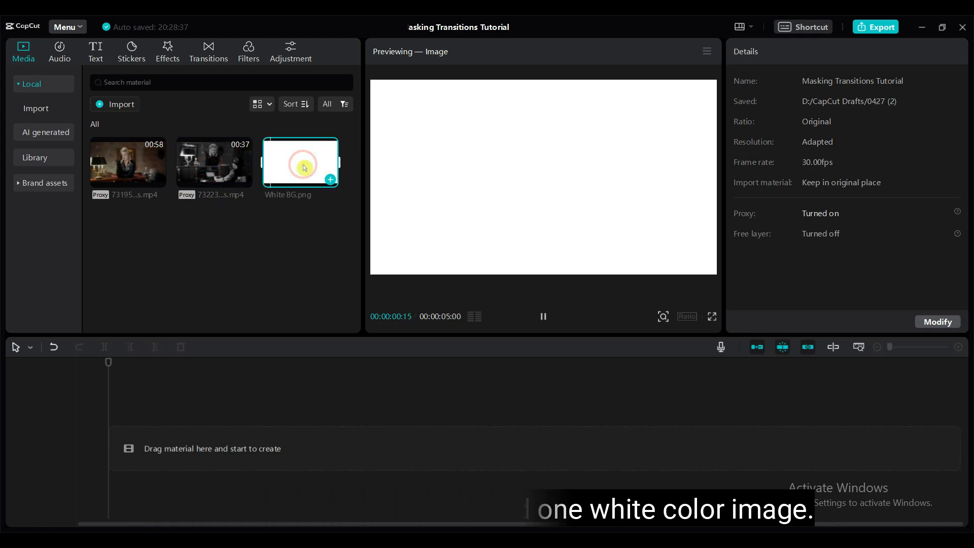
left_click(225, 202)
left_click_drag(236, 189, 109, 447)
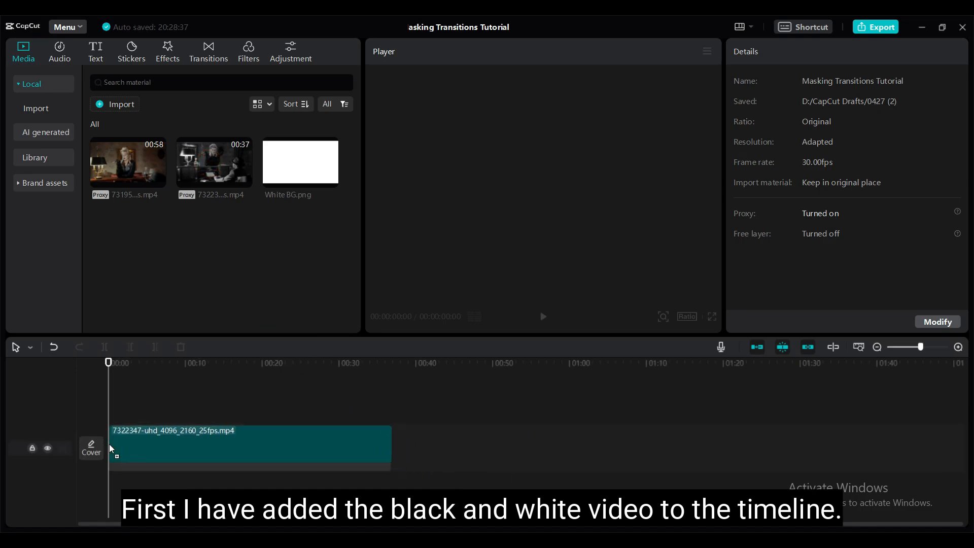
left_click(136, 453)
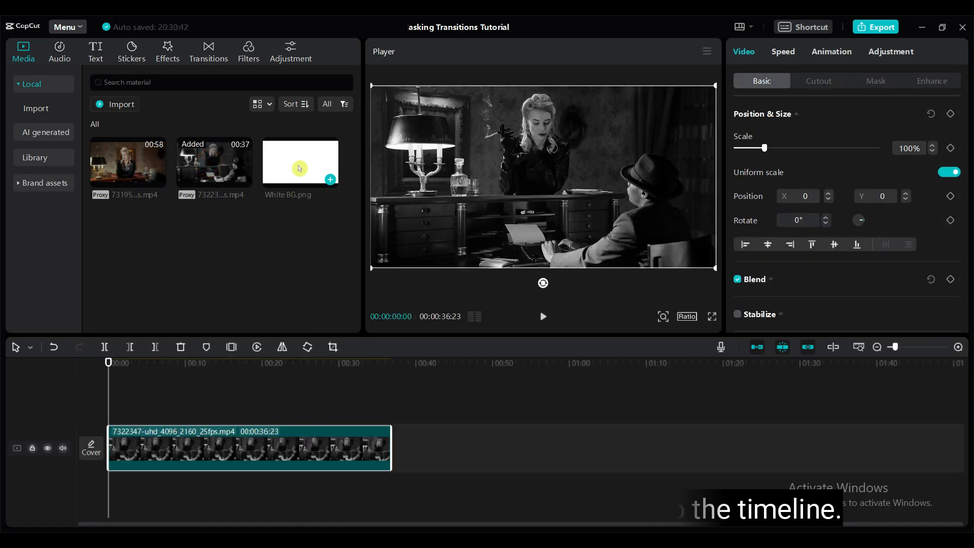
- Trim the black-and-white video clip to a duration of 10 seconds
left_click_drag(243, 374, 263, 381)
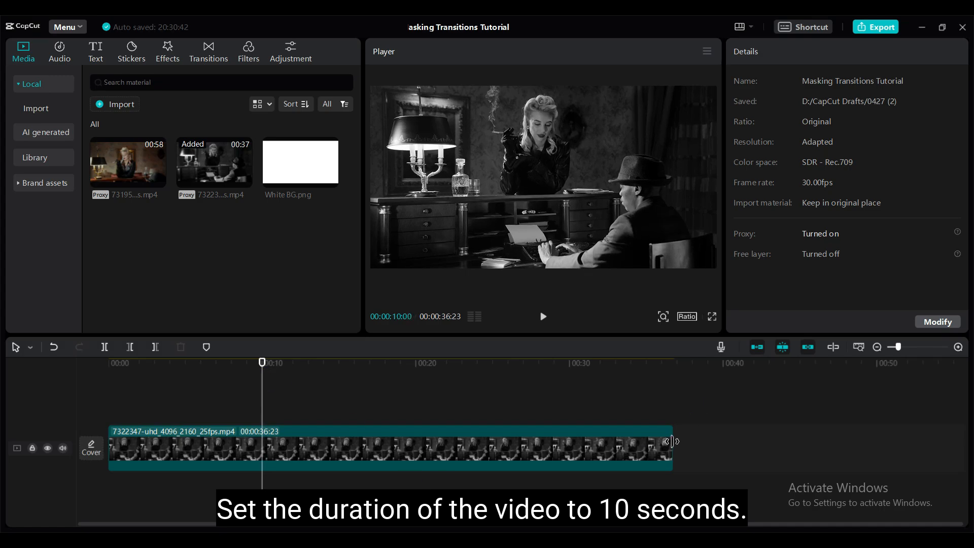
left_click(672, 441)
key("w")
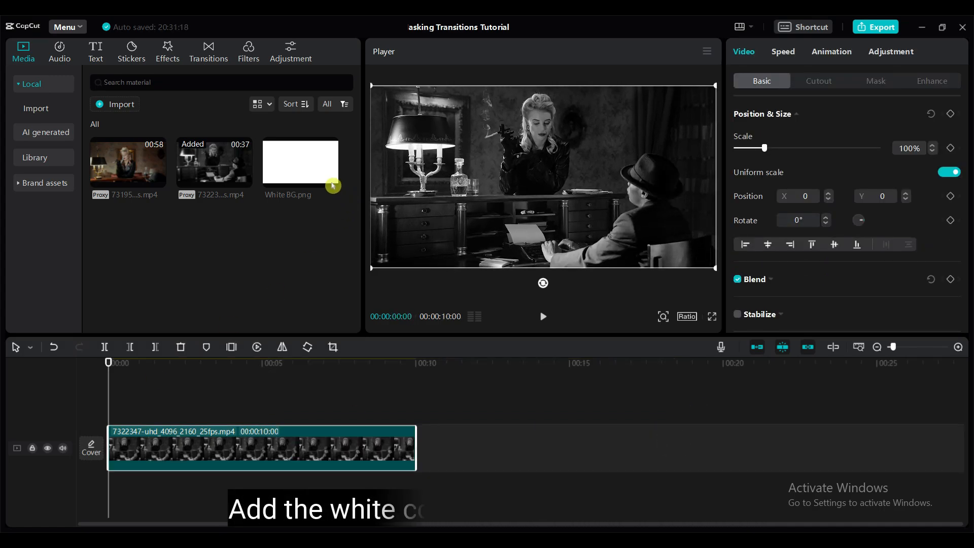
- Add White BG.png on a track above the video and extend it to 10 seconds
left_click_drag(334, 186, 110, 405)
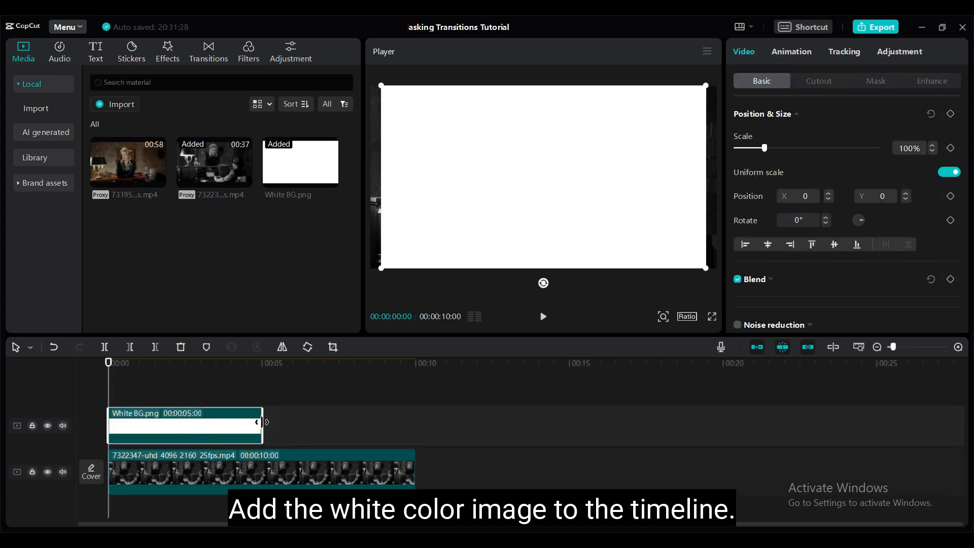
left_click_drag(262, 422, 415, 432)
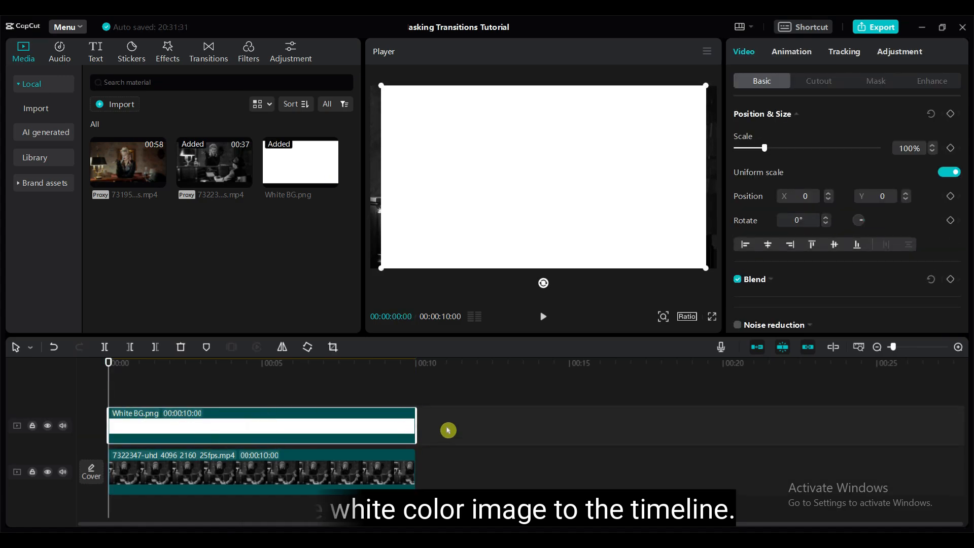
- Scale the white image up to 107% so it covers the whole frame
left_click(123, 385)
left_click(626, 166)
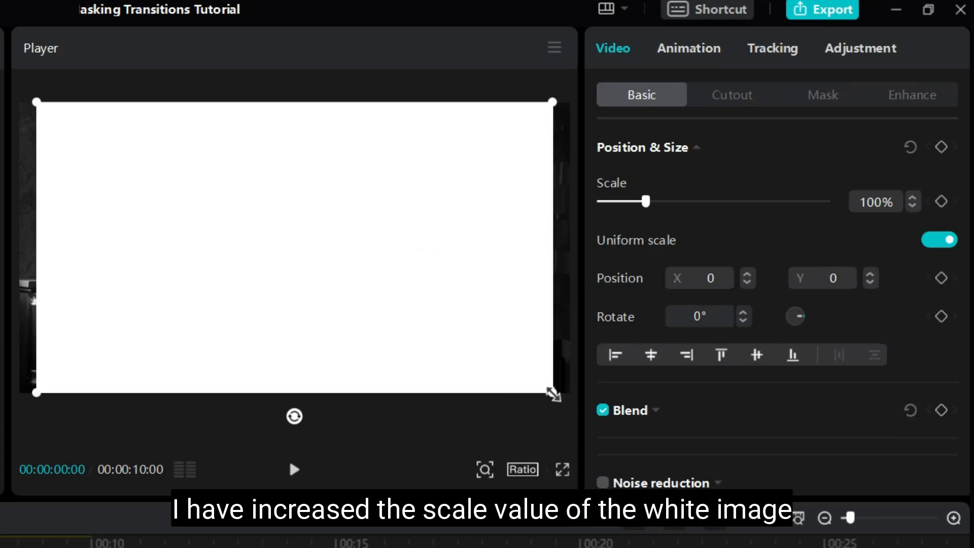
left_click_drag(553, 393, 569, 402)
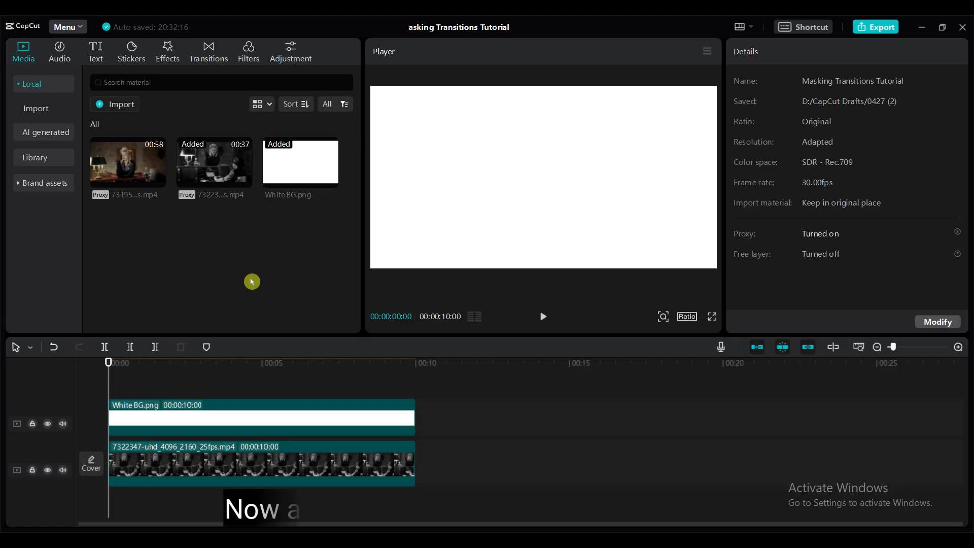
- Place the color video 7319503-uhd_4096_2160_25fps.mp4 on a track above the white image and trim it to 10 seconds
left_click_drag(145, 168, 204, 402)
left_click_drag(106, 364, 450, 363)
left_click(105, 347)
left_click(515, 428)
key("Delete")
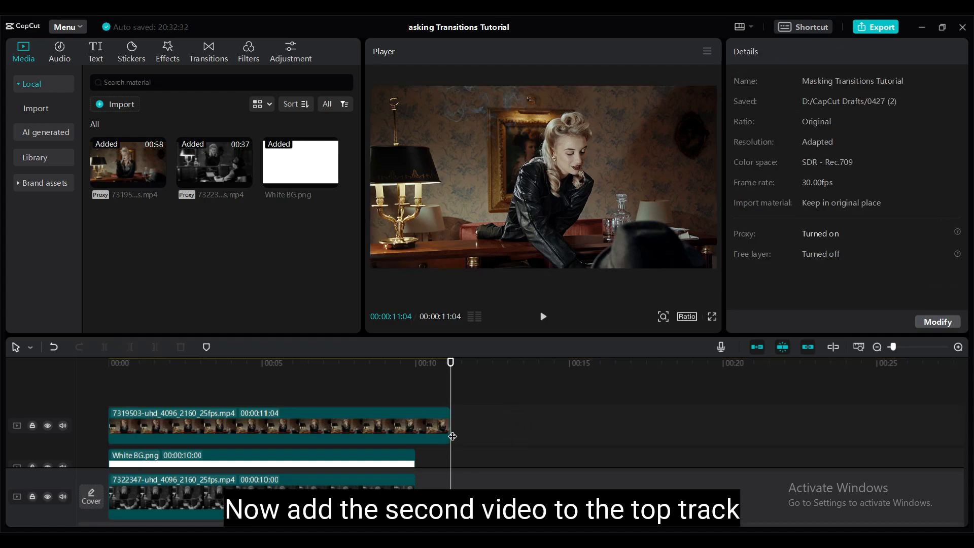
left_click_drag(449, 424, 415, 425)
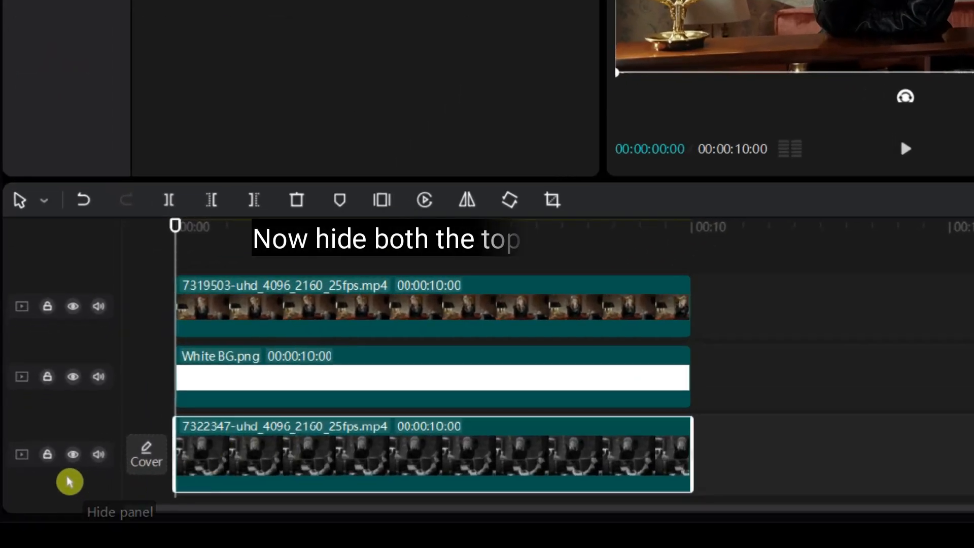
- Hide the black-and-white video track and the color video track, leaving only the white image visible
left_click(74, 456)
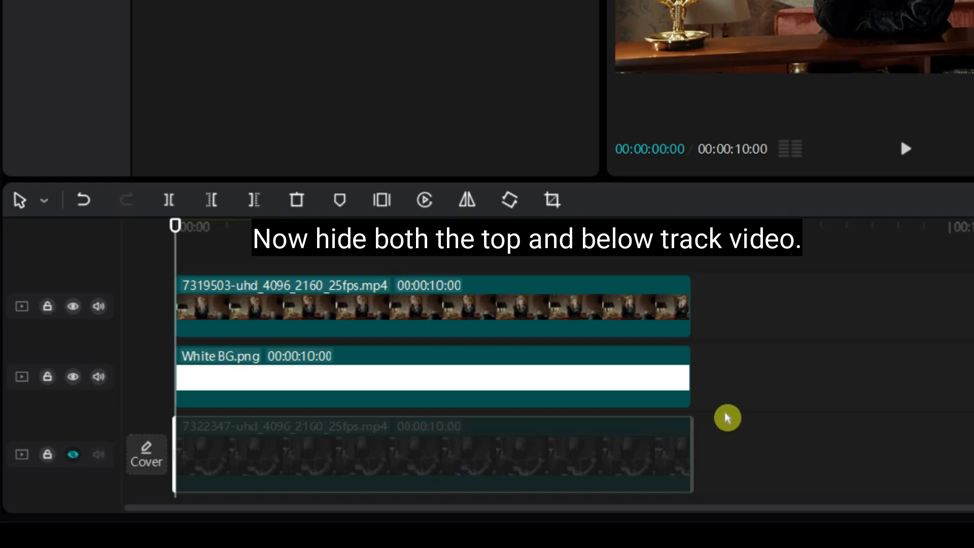
left_click(74, 307)
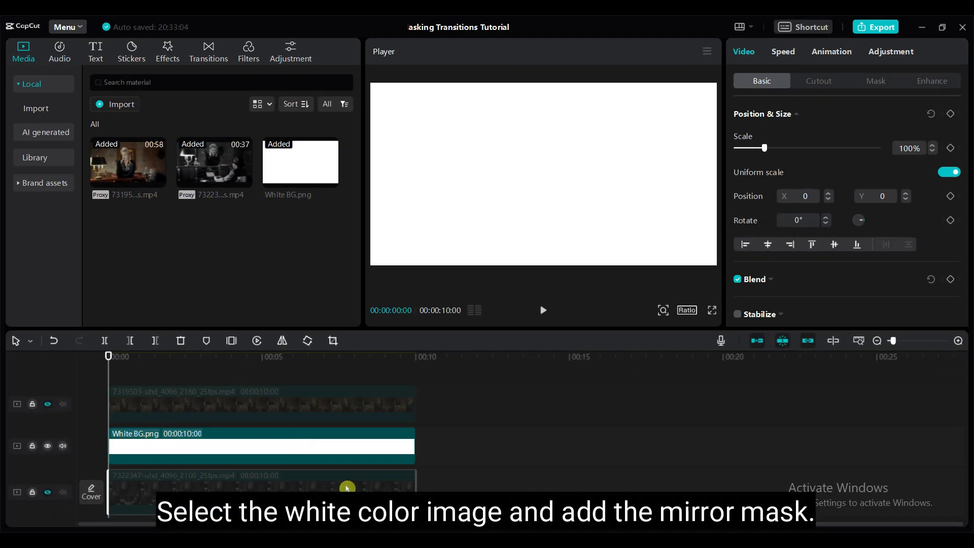
- Apply a Mirror mask to the White BG.png clip and rotate the mask to -15°
left_click(169, 446)
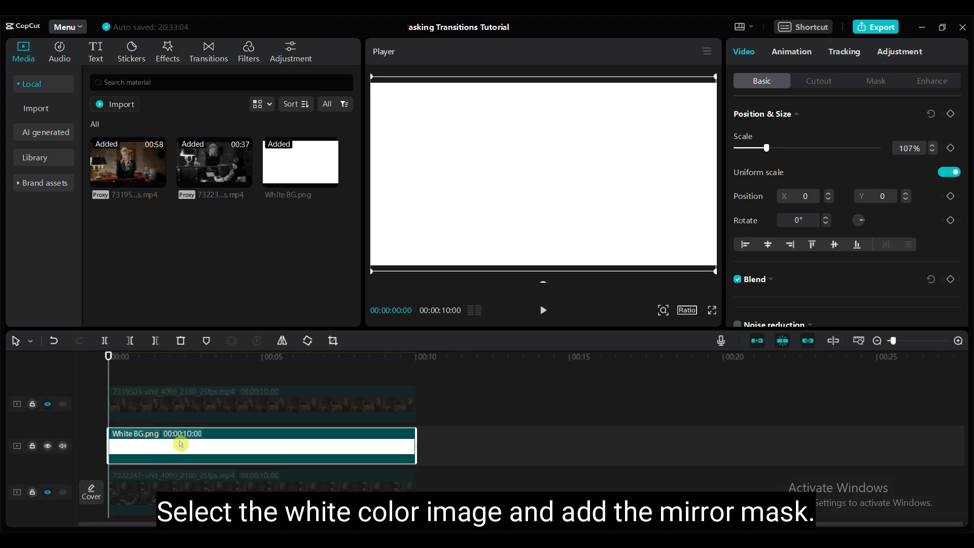
left_click(877, 83)
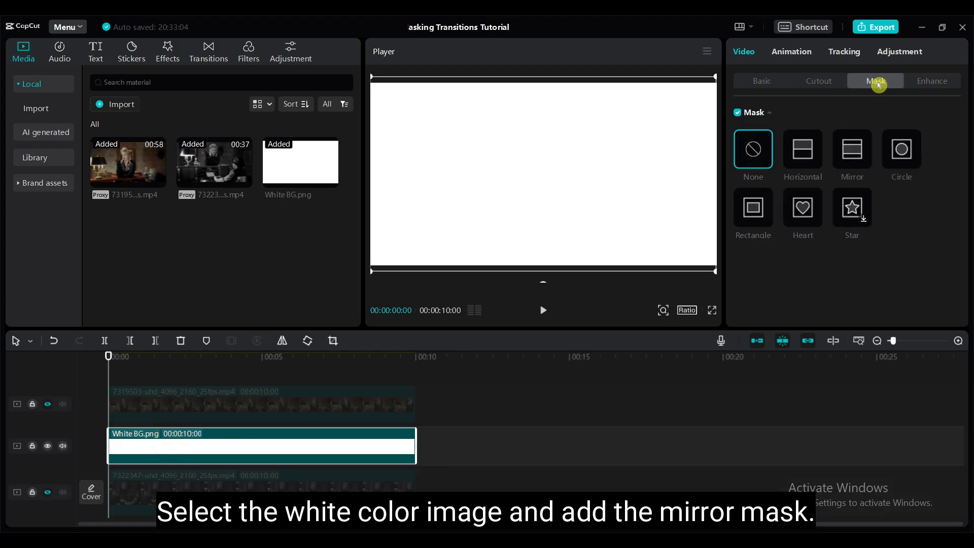
left_click(862, 150)
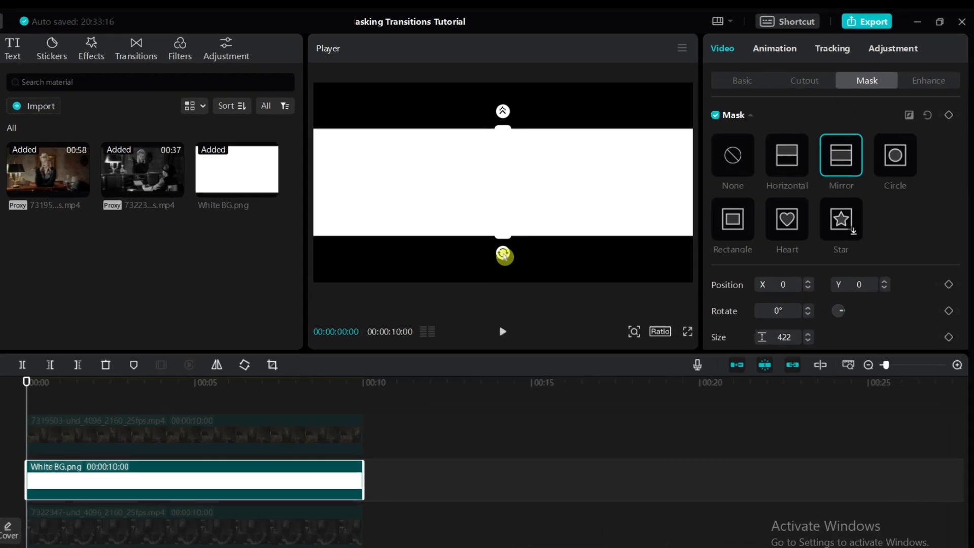
left_click_drag(503, 255, 516, 264)
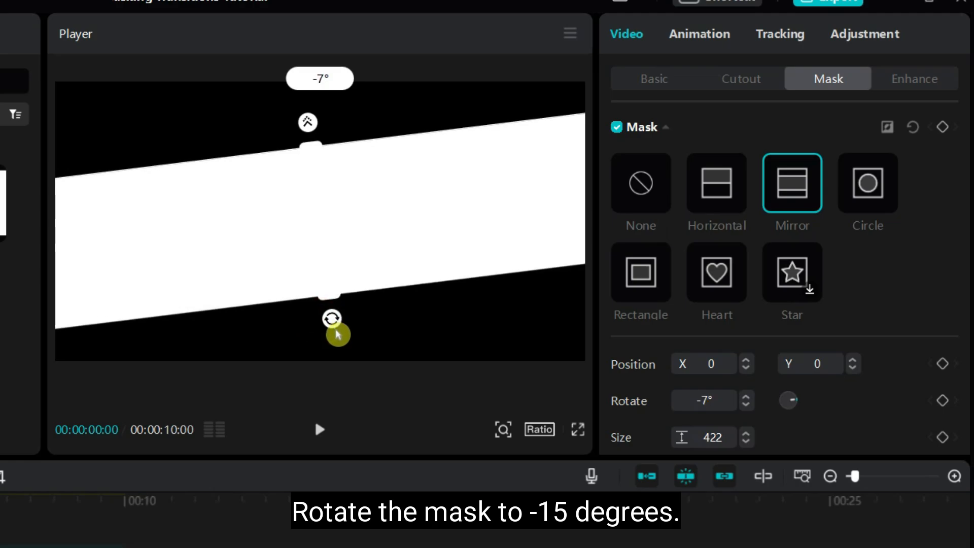
left_click_drag(338, 335, 355, 340)
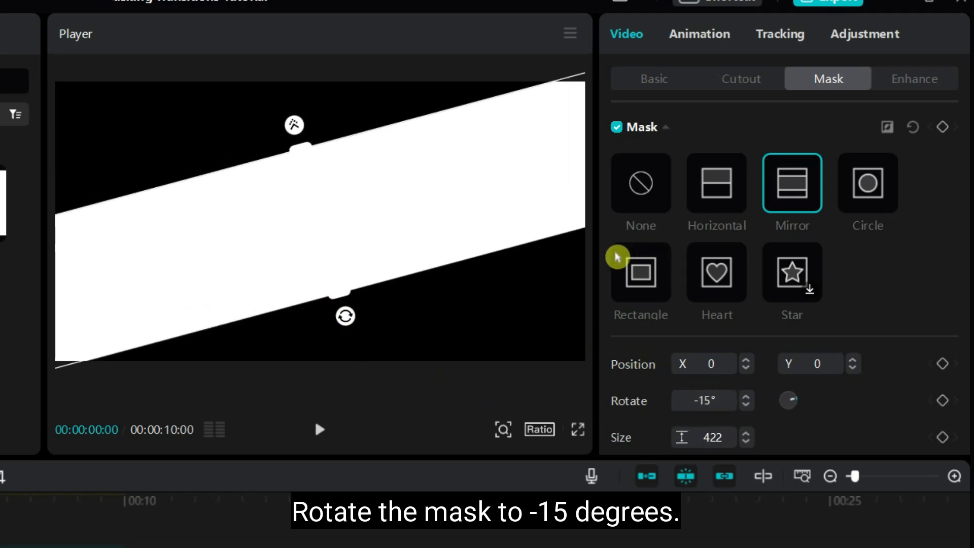
- Set the white image's mask size to 460 and its feather to 2
double_click(728, 376)
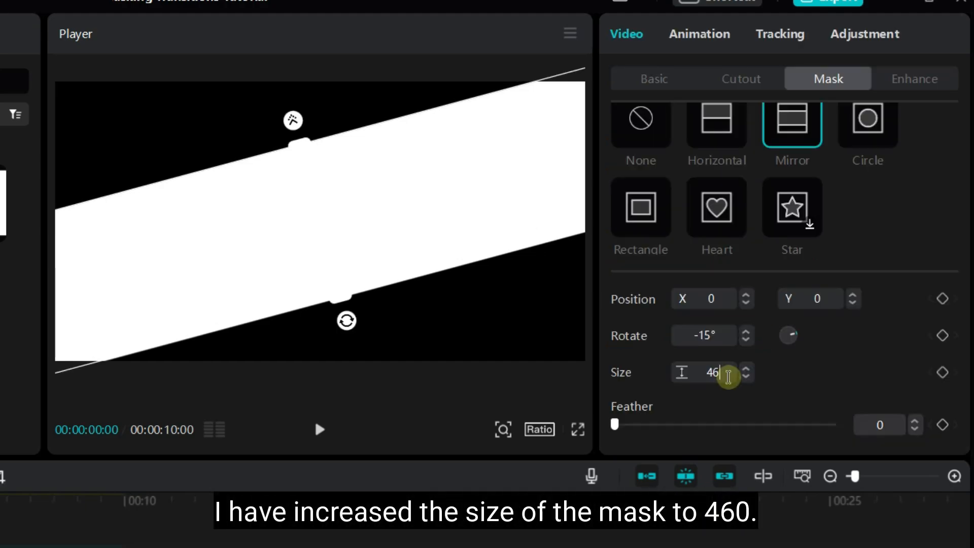
key("Return")
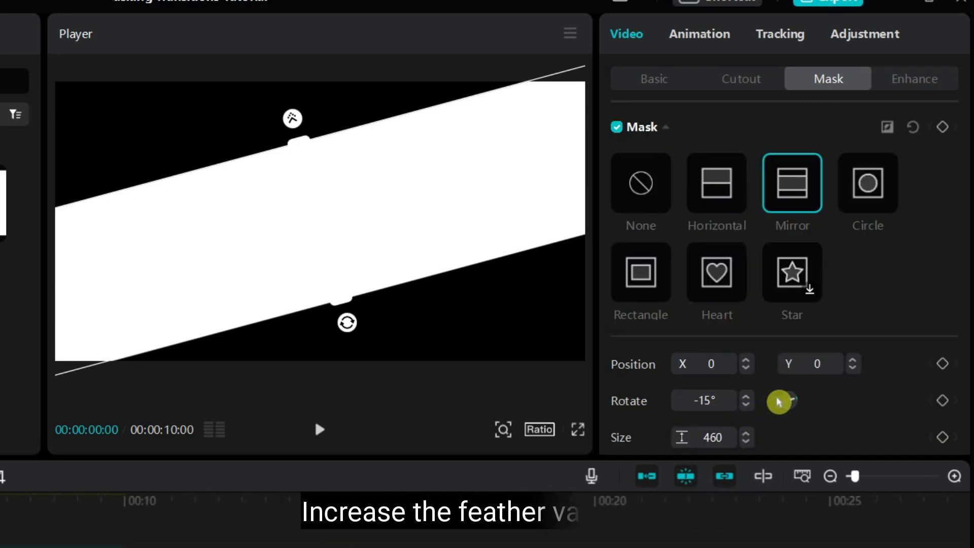
scroll(797, 401, "down", 2)
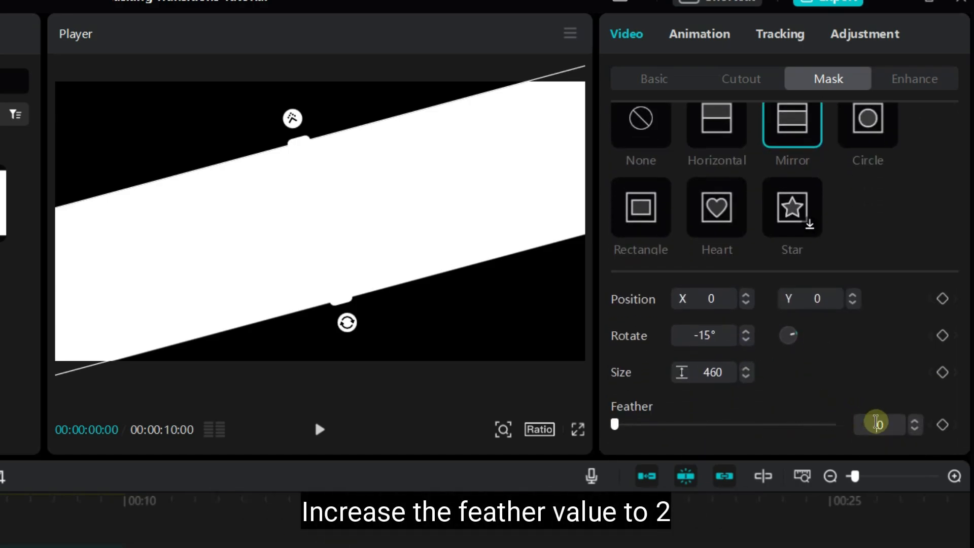
key("Return")
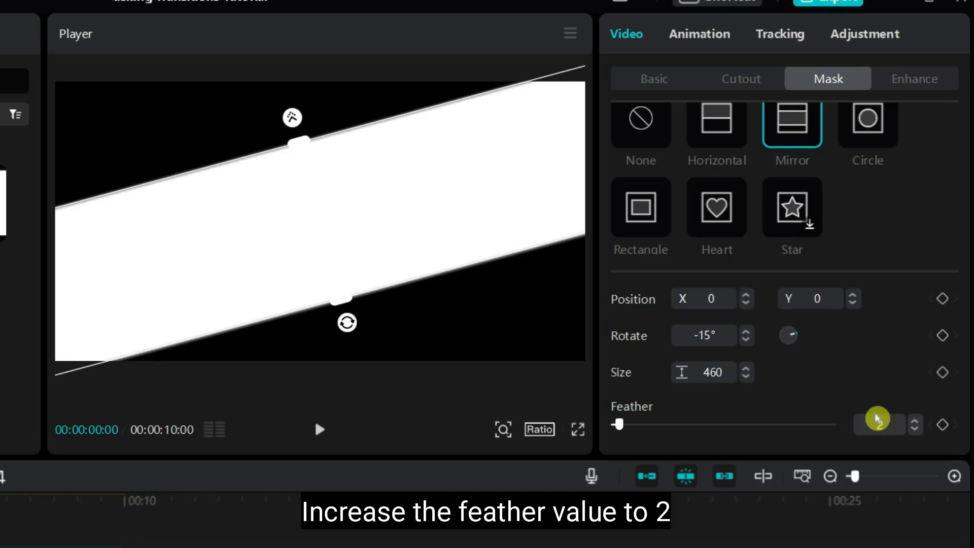
- Unhide the color video track and apply a Mirror mask to its clip
left_click(147, 405)
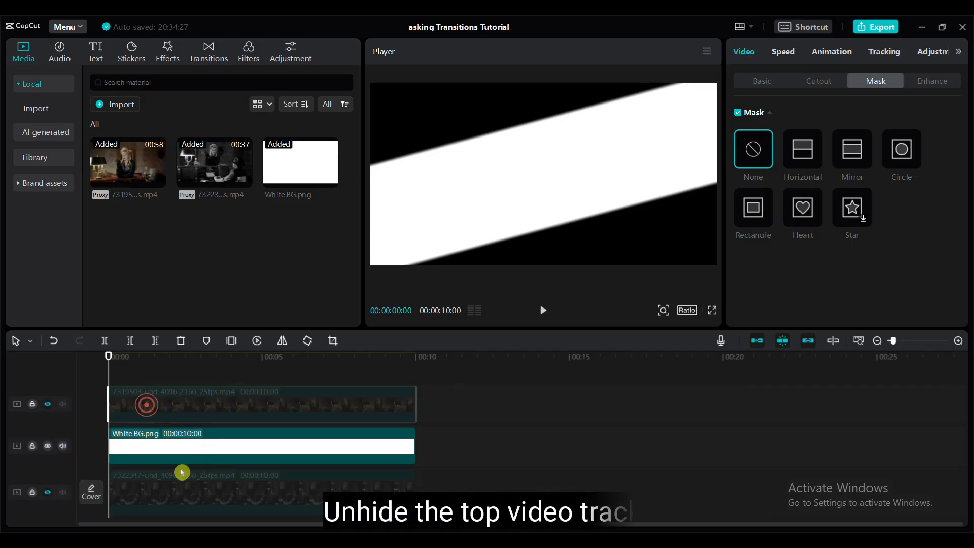
left_click(48, 406)
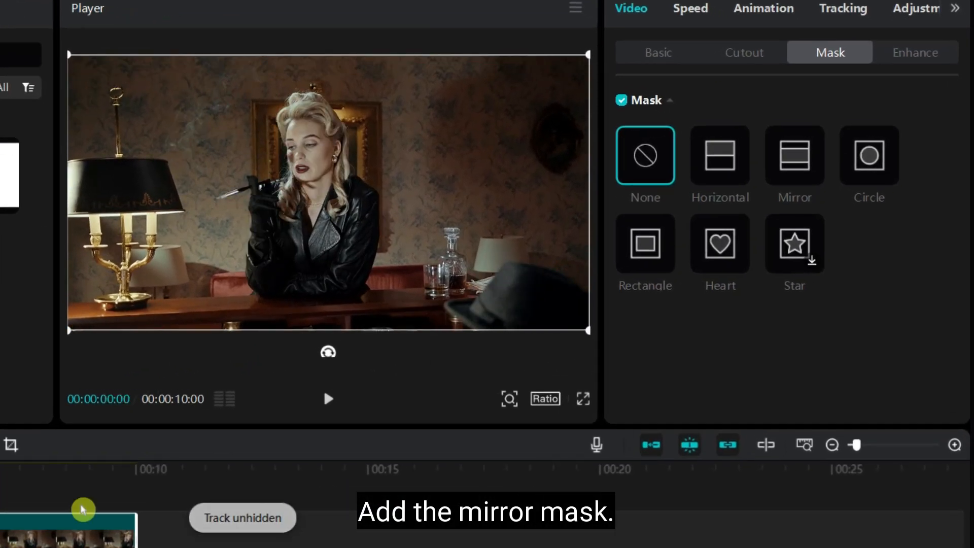
left_click(810, 159)
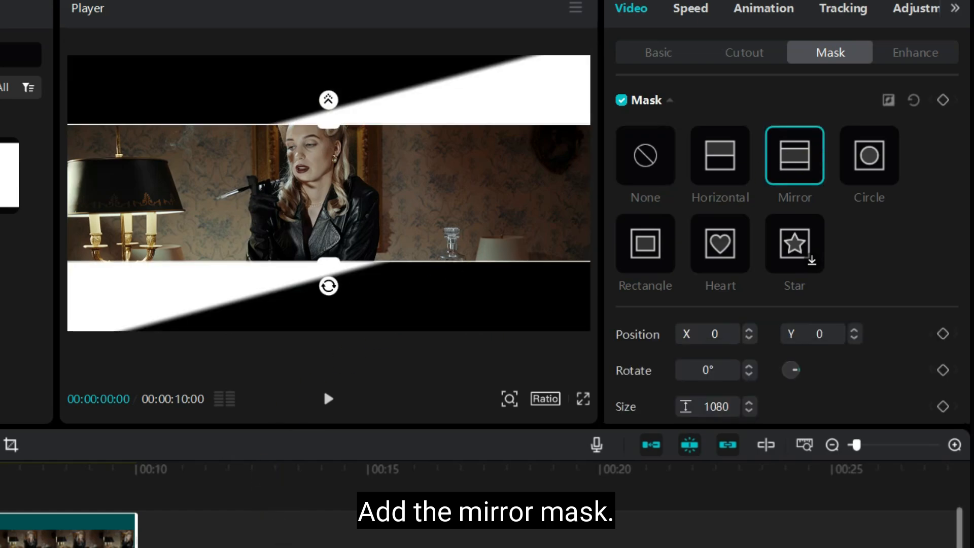
- Set the rotation of the color video's mirror mask to -15°
left_click(697, 366)
type("-15")
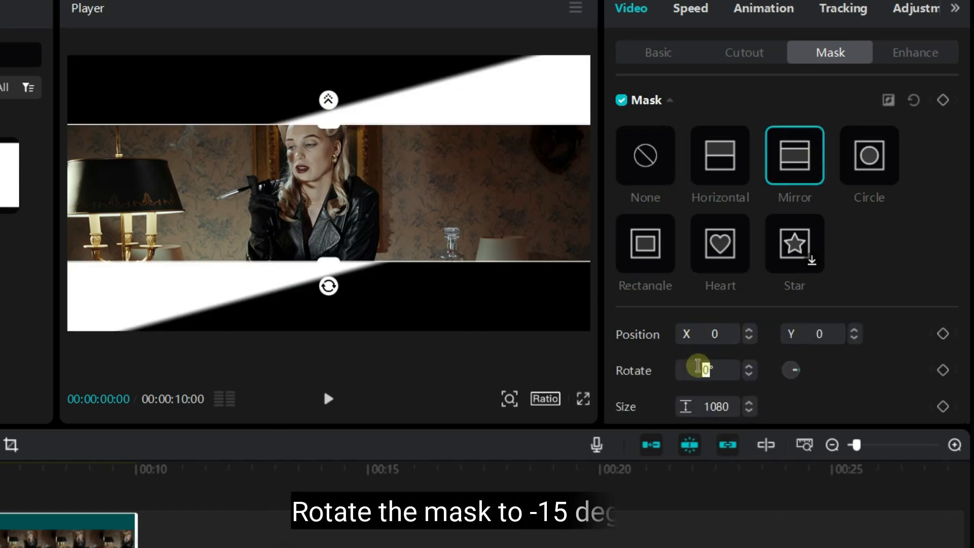
key("Return")
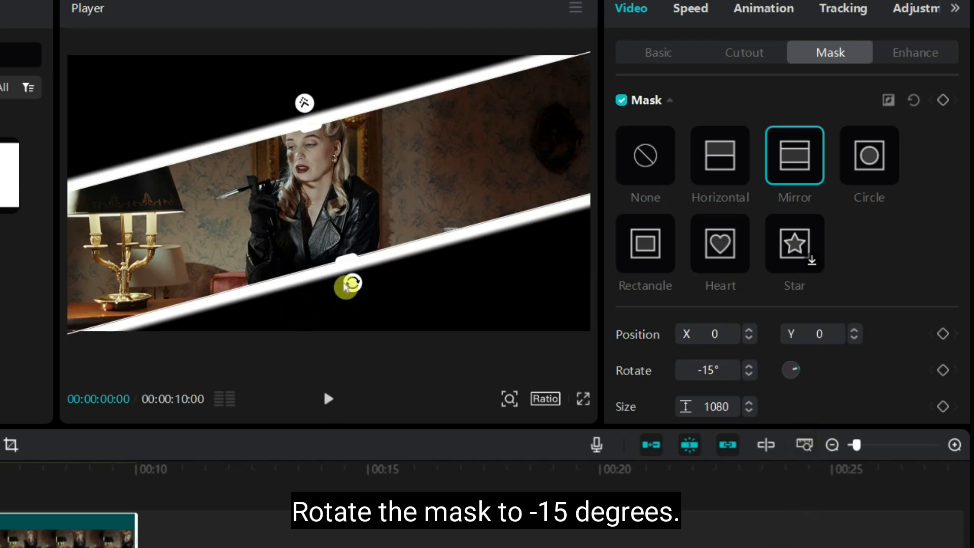
- Set the color video's mask size to 1200 and feather to 2, leaving a thin white border on both edges
left_click_drag(351, 259, 350, 265)
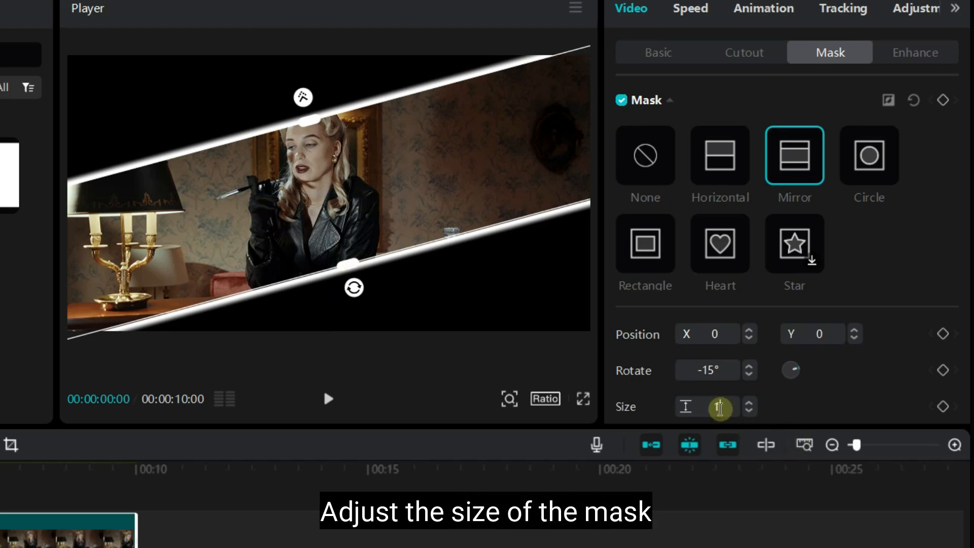
left_click(720, 408)
type("1200")
key("Return")
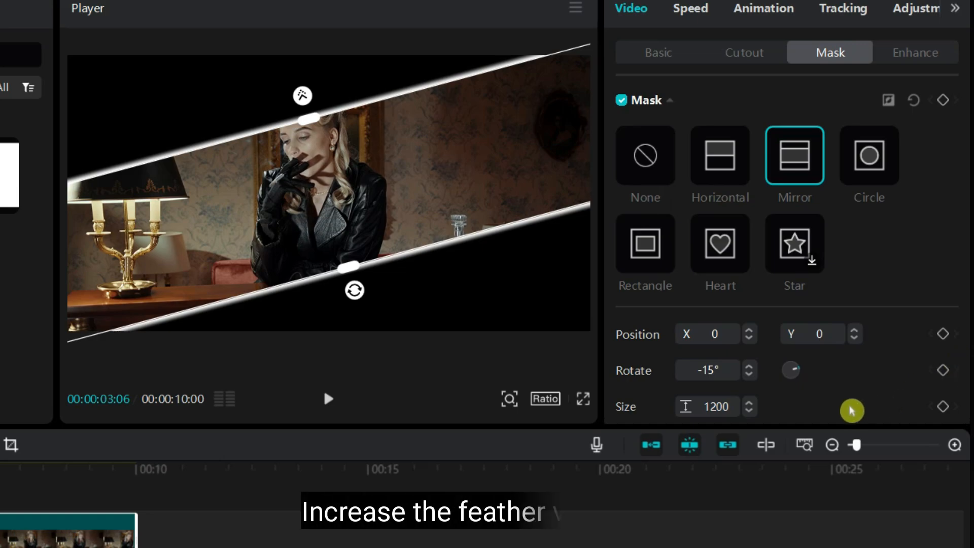
scroll(857, 403, "down", 2)
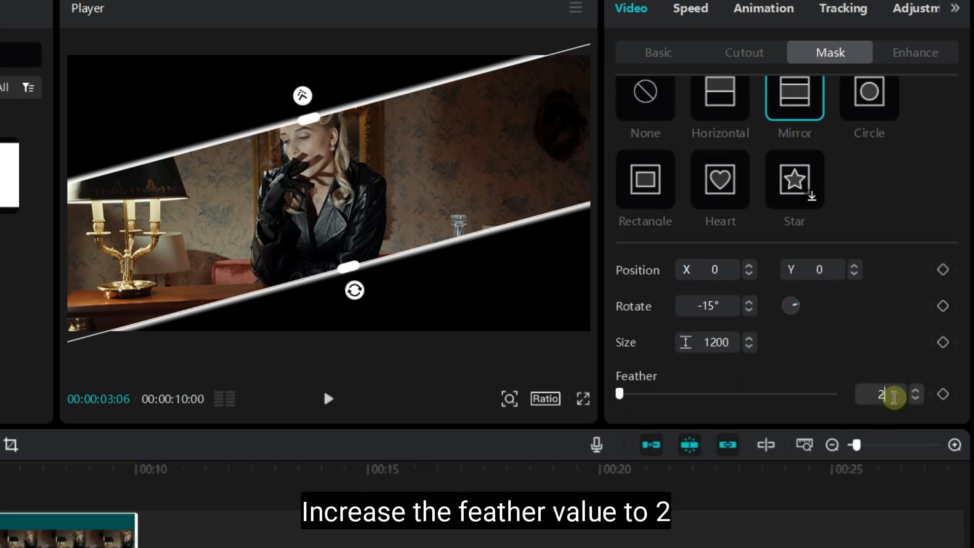
key("Return")
- Unhide the black-and-white video track and scrub through the timeline to preview the masked composition
left_click(562, 431)
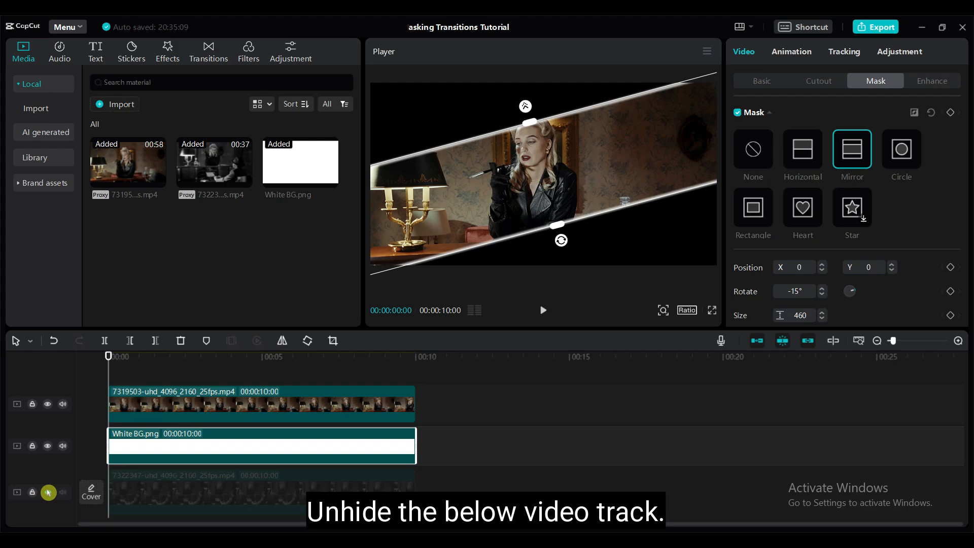
left_click(48, 492)
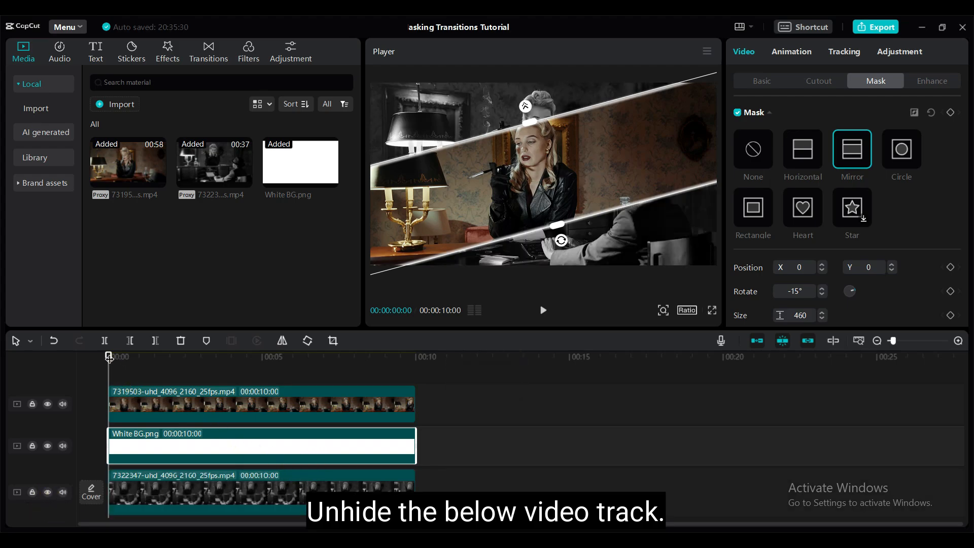
left_click_drag(108, 358, 342, 358)
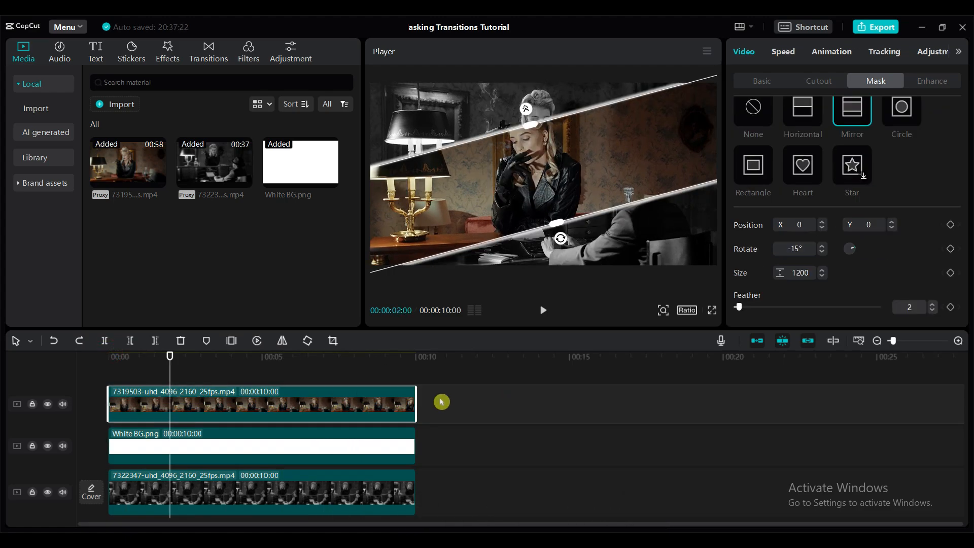
- Add a keyframe for the mask size on the color video clip at 00:00:00:00
left_click_drag(170, 357, 108, 359)
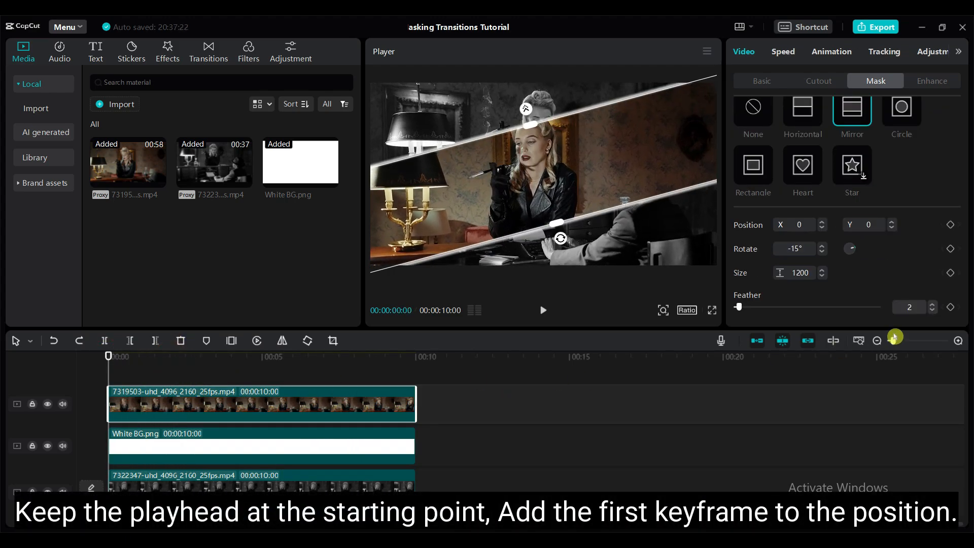
left_click(952, 276)
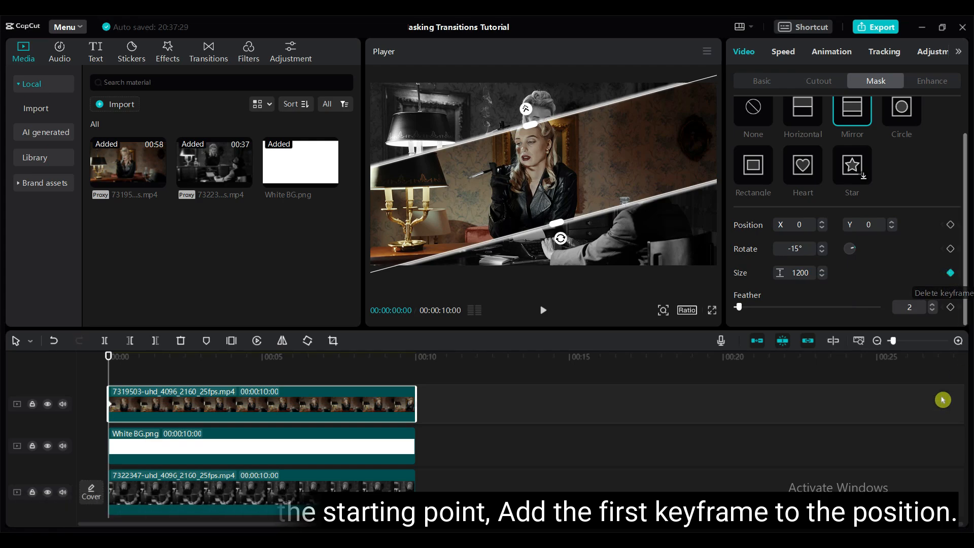
- Add mask size keyframes to the color video clip at 2, 4 and 5 seconds
left_click_drag(108, 355, 170, 400)
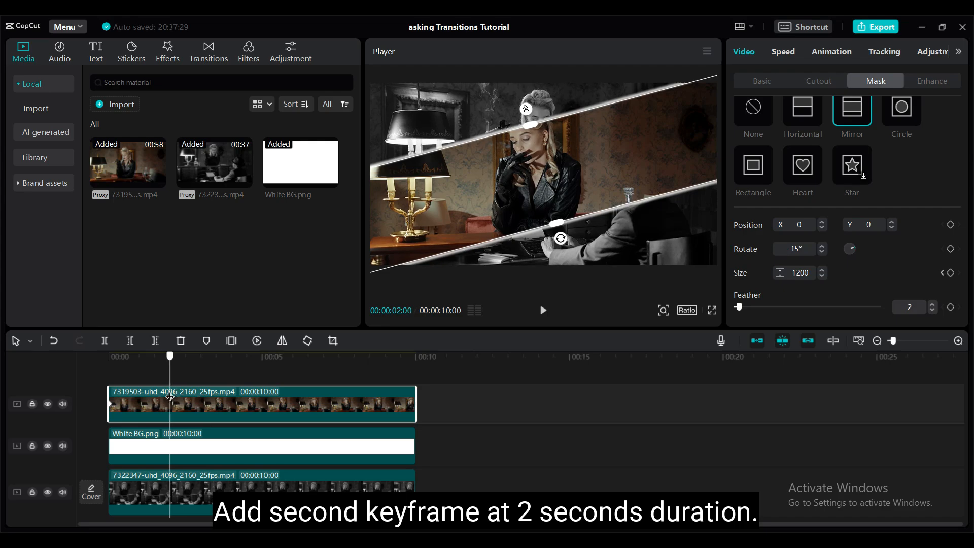
left_click(951, 272)
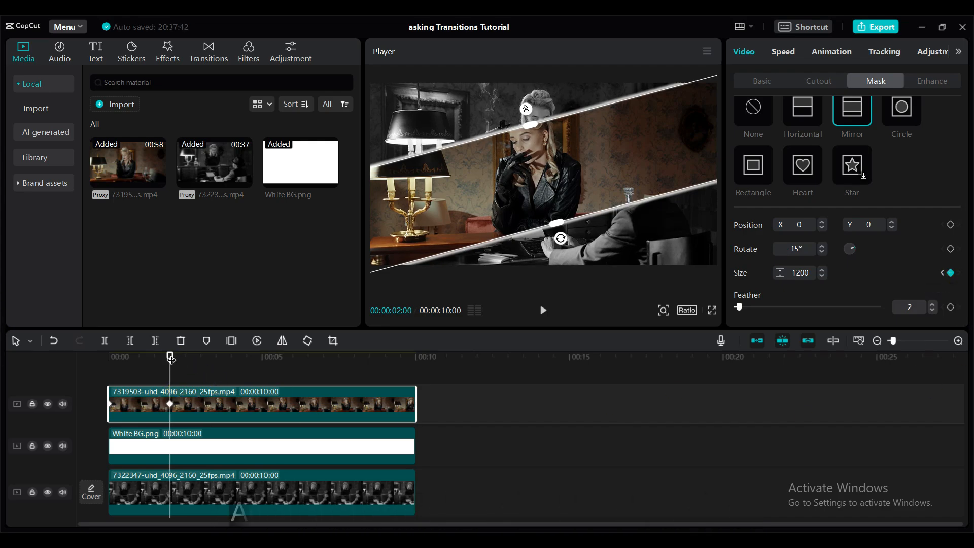
left_click_drag(170, 356, 235, 372)
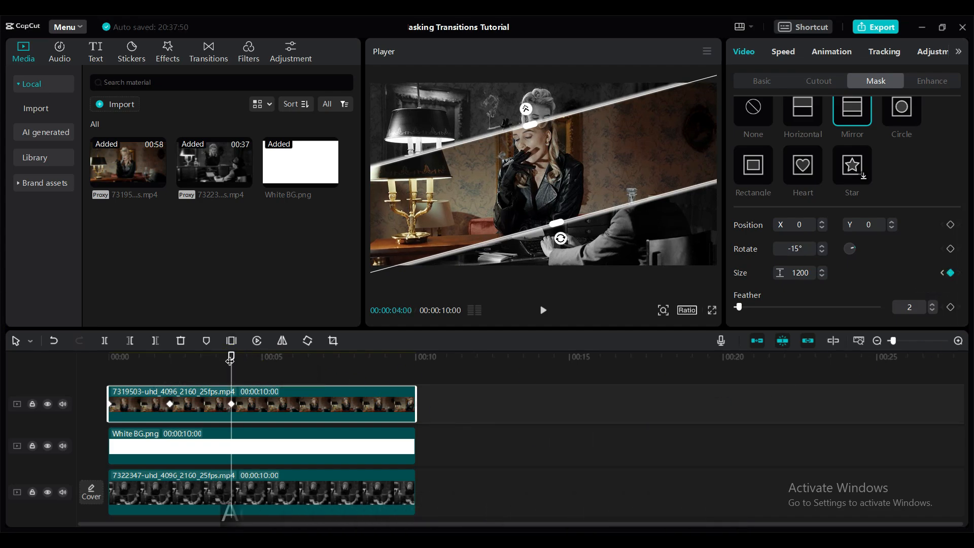
left_click_drag(231, 360, 263, 362)
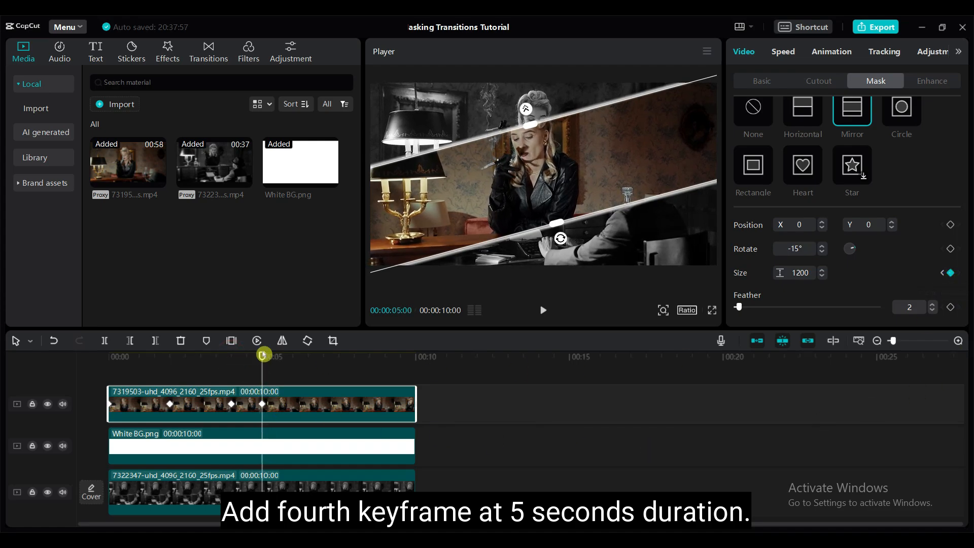
- Set the color video's mask size to 1 at its first keyframe, at 00:00:00:00
left_click_drag(262, 358, 92, 365)
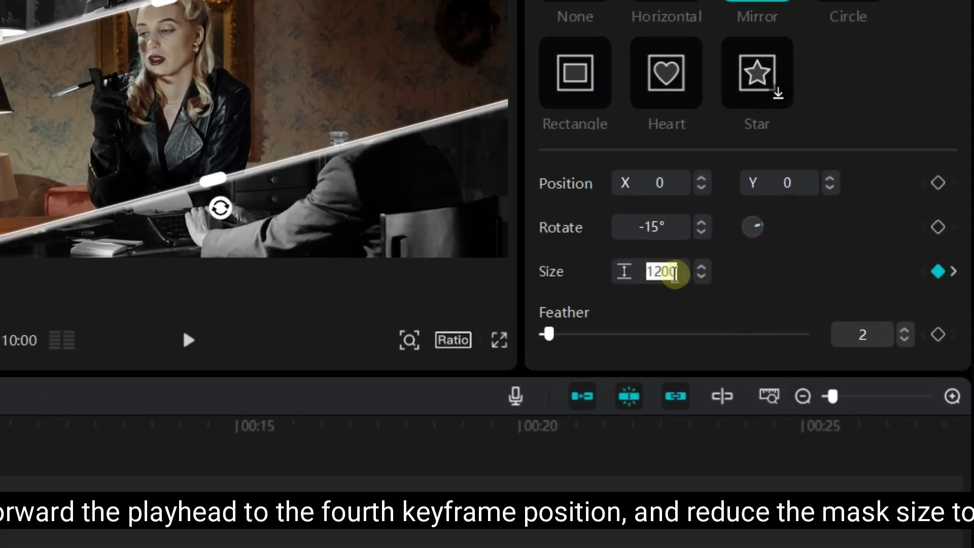
type("1")
key("Return")
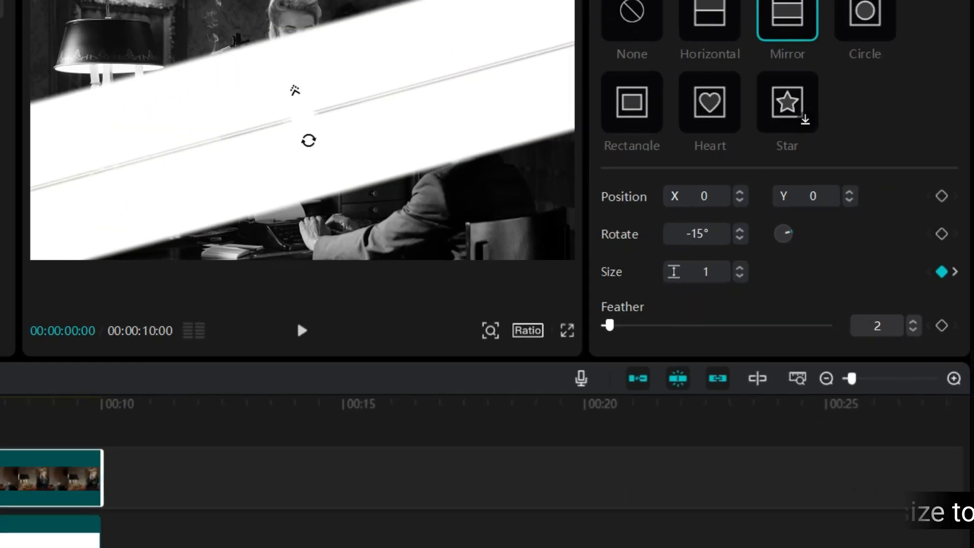
- Set the color video's mask size to 1 at its fourth keyframe, at 00:00:05:00
left_click(123, 445)
left_click_drag(108, 357, 261, 365)
left_click(128, 494)
left_click(165, 414)
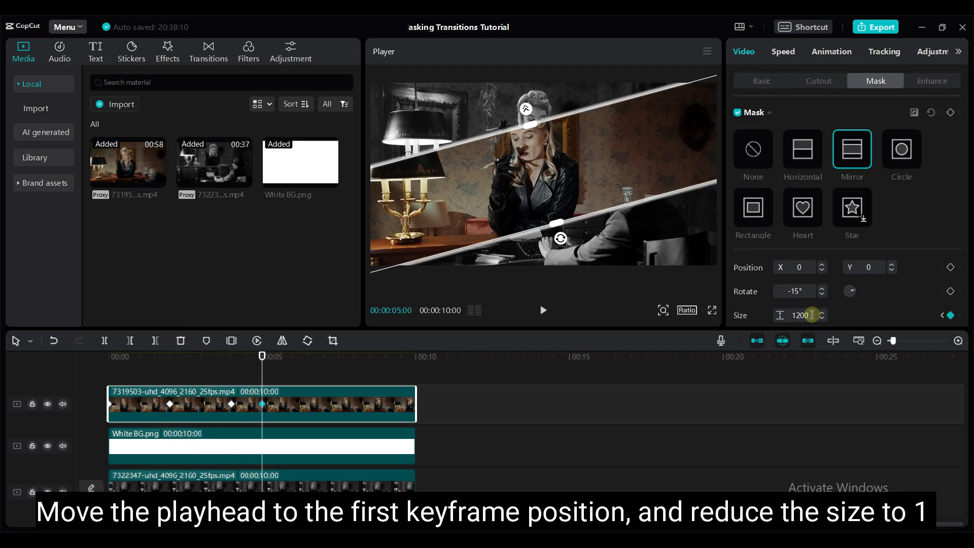
type("1")
key("Return")
- Scrub through the timeline and check the color video's mask at the 5-second keyframe
left_click(506, 470)
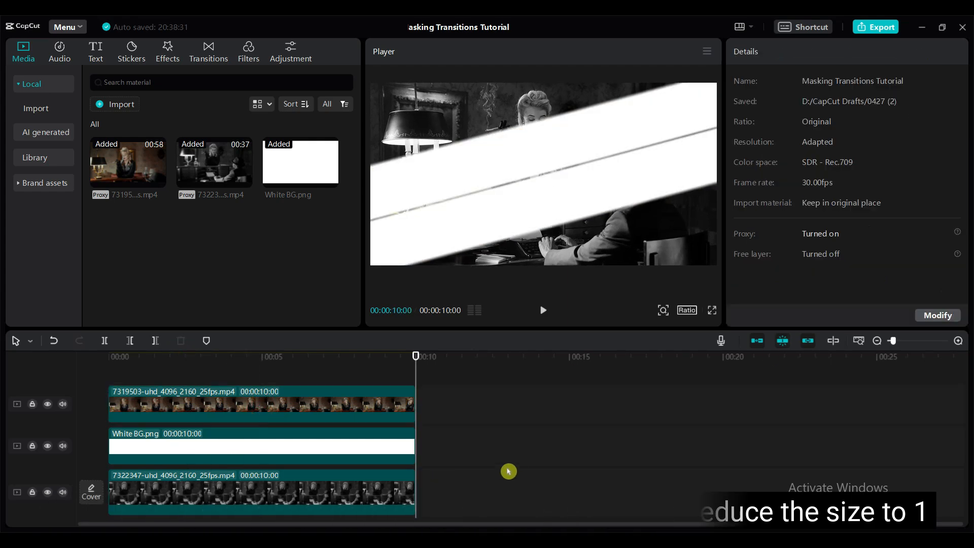
left_click(125, 385)
left_click_drag(125, 388, 272, 414)
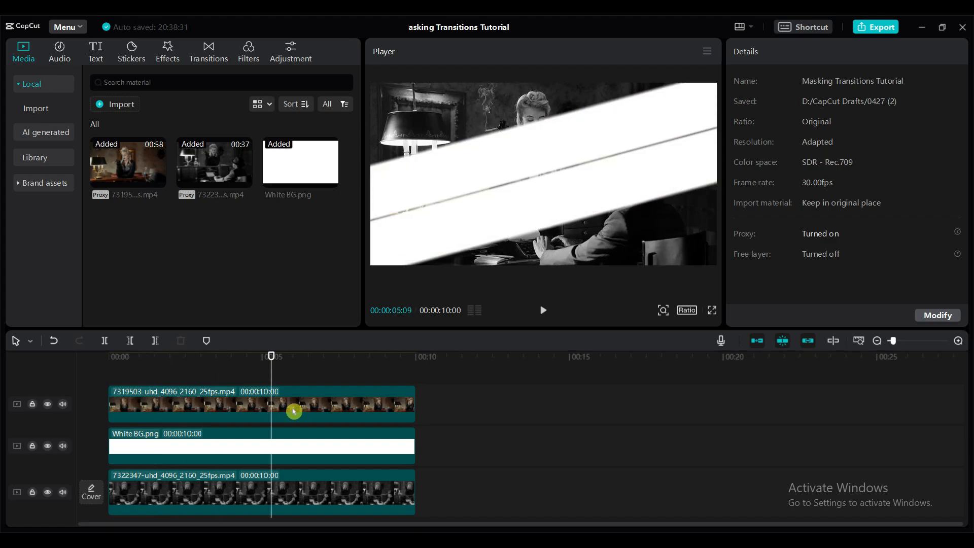
left_click(293, 410)
left_click_drag(279, 358, 261, 382)
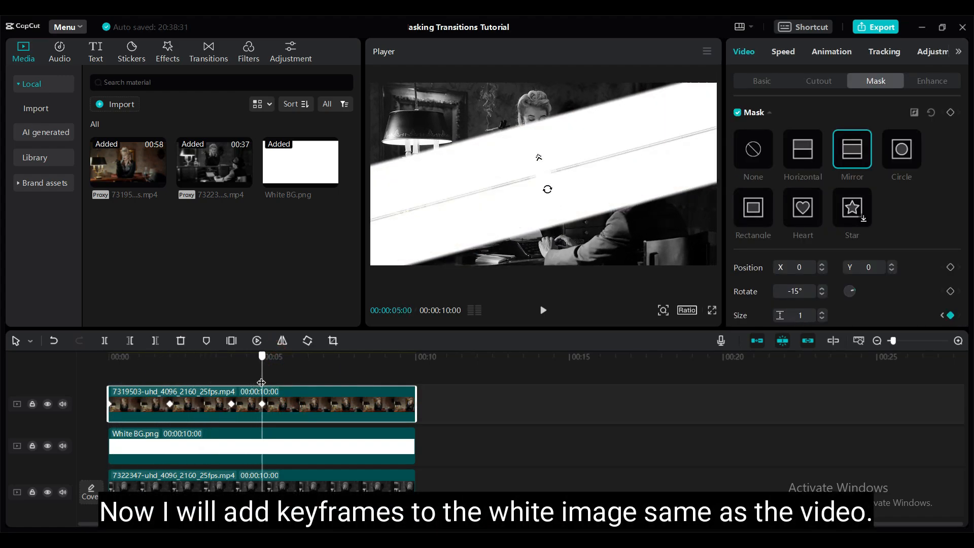
- Add mask size keyframes to the White BG.png clip at 0, 2, 4 and 5 seconds
left_click(299, 460)
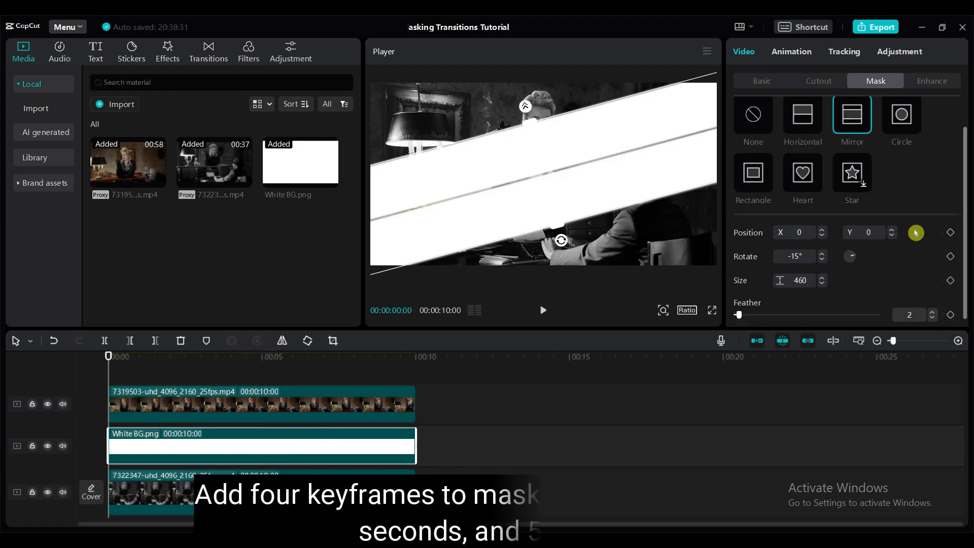
scroll(916, 233, "down", 1)
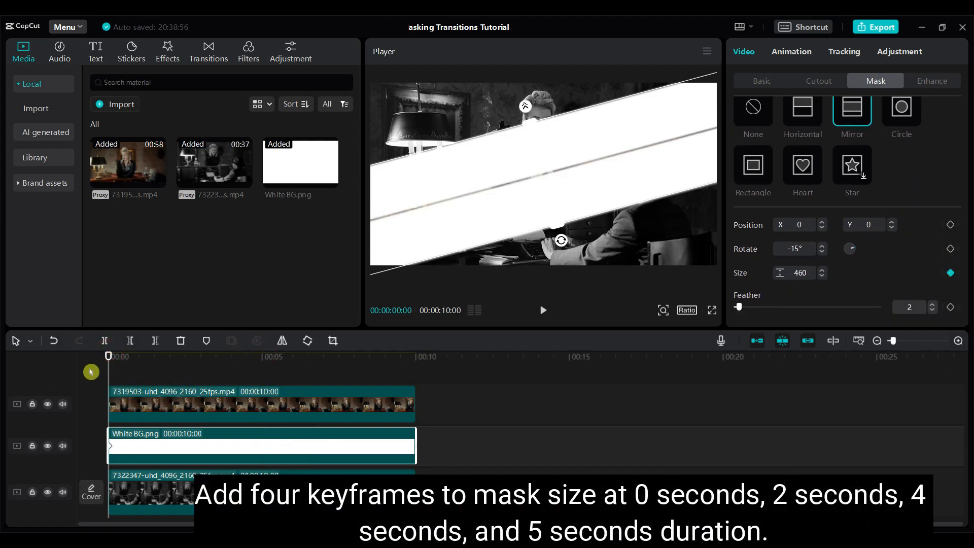
left_click_drag(108, 357, 262, 358)
left_click(954, 277)
left_click(951, 274)
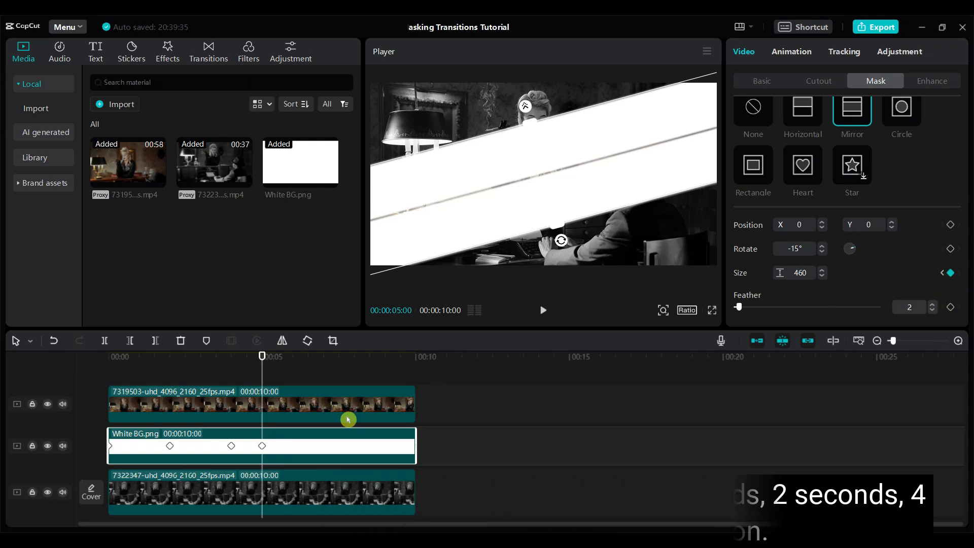
- Set the white image's mask size to 1 at its first keyframe, at 00:00:00:00
left_click(111, 446)
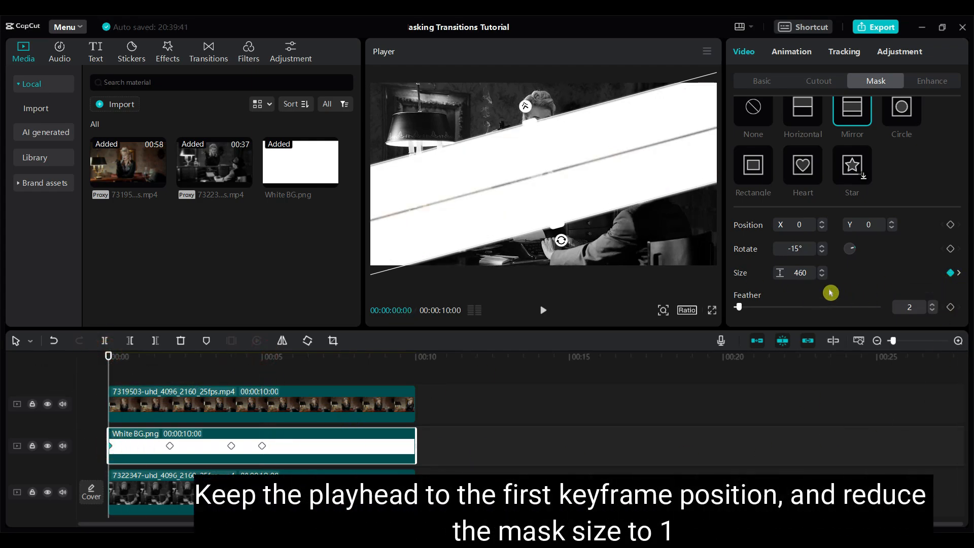
type("1")
key("Return")
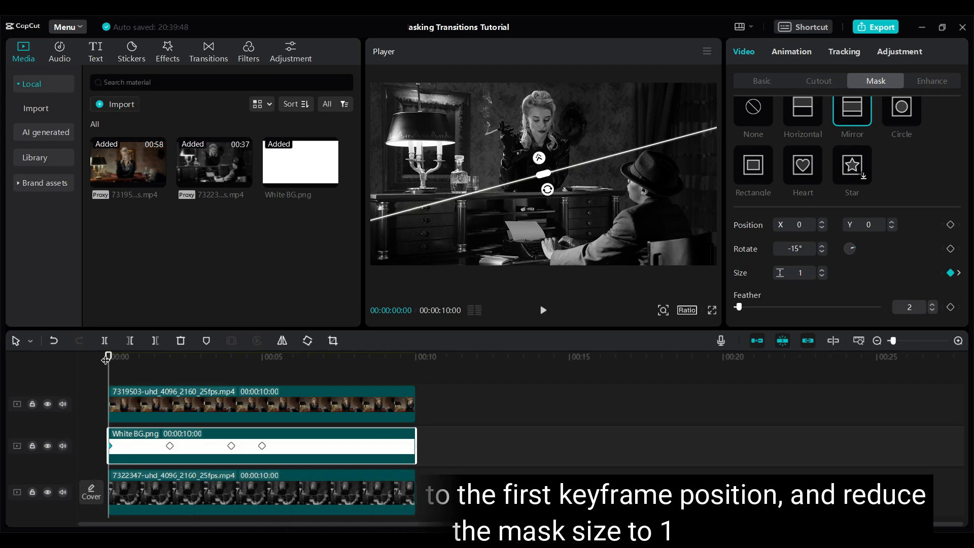
- Set the white image's mask size to 1 at its fourth keyframe, at 00:00:05:00
left_click_drag(109, 367, 262, 366)
left_click(260, 445)
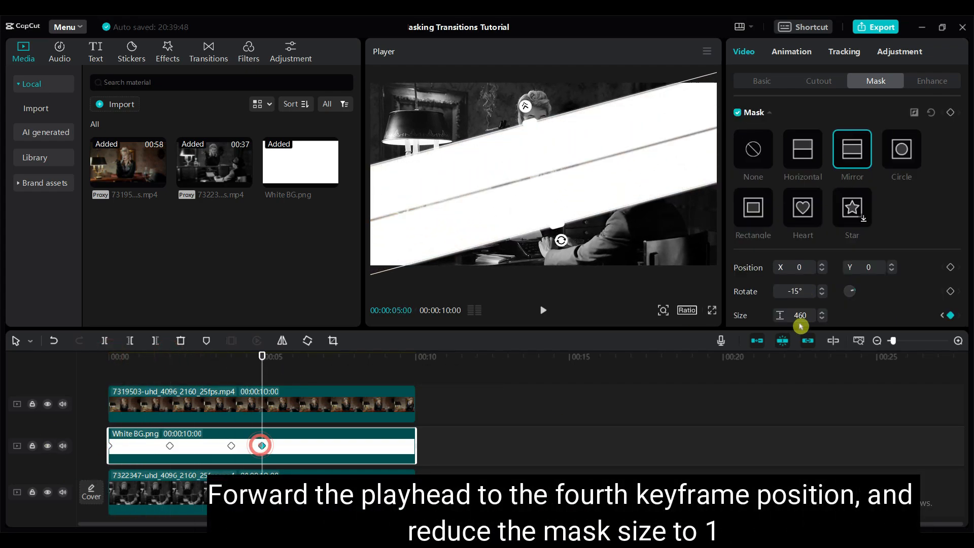
key("Return")
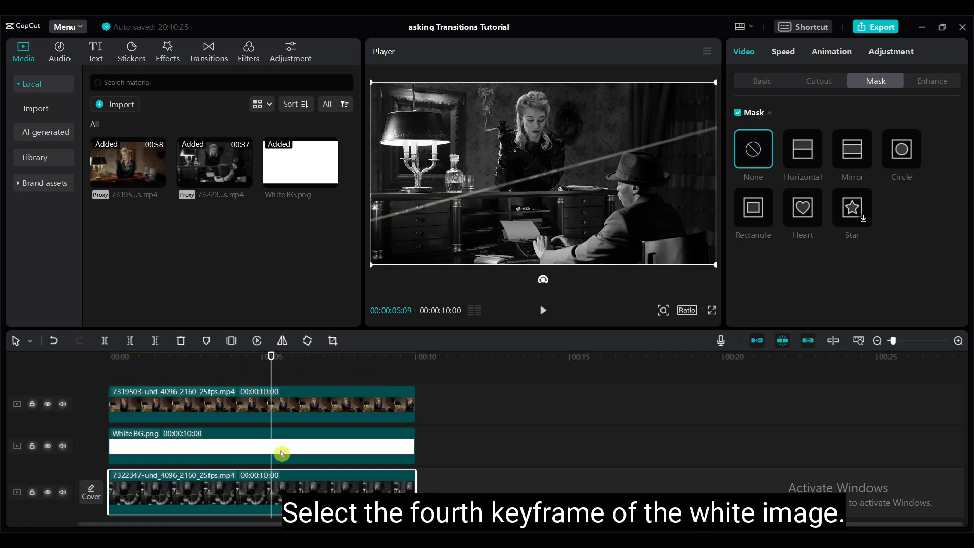
- Add an opacity keyframe to the white image at its fourth keyframe position, 00:00:05:00
left_click(281, 451)
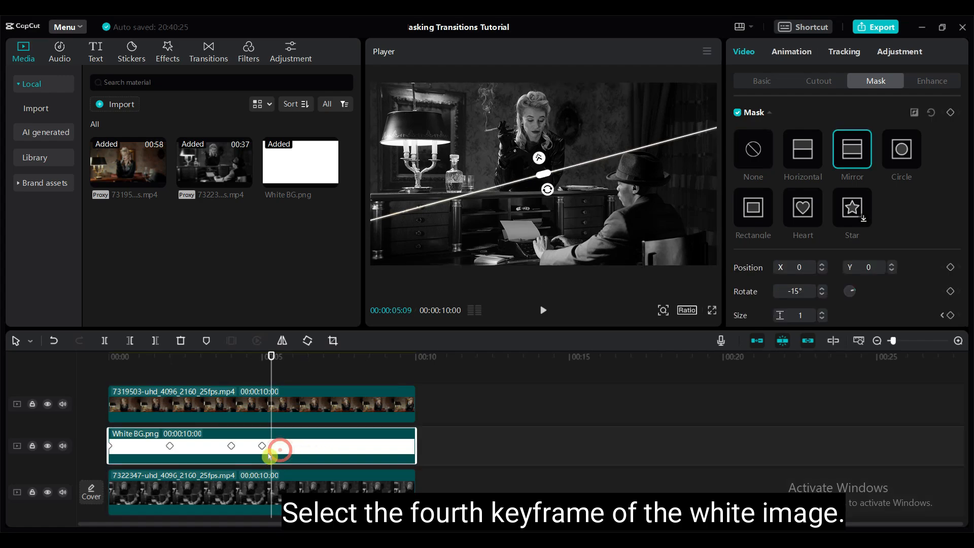
left_click_drag(273, 358, 262, 361)
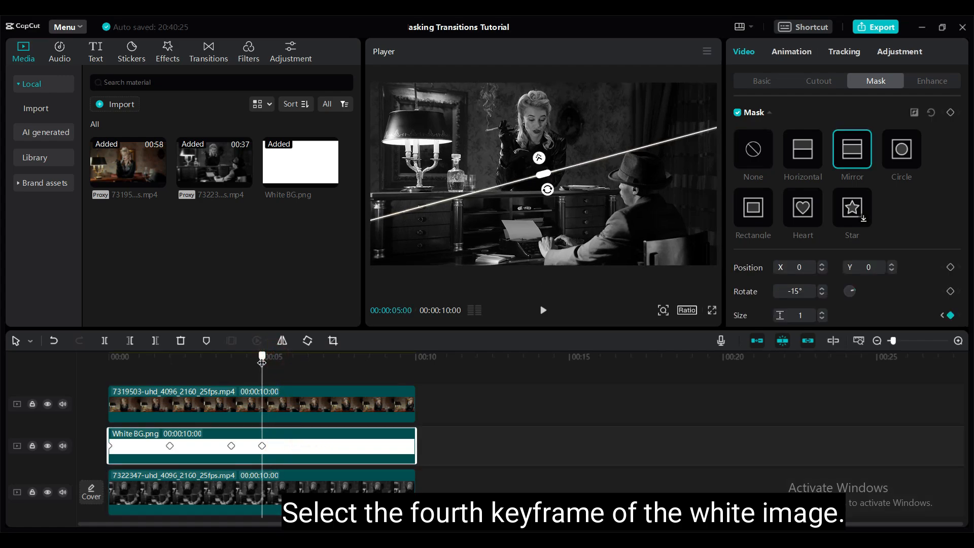
left_click(263, 449)
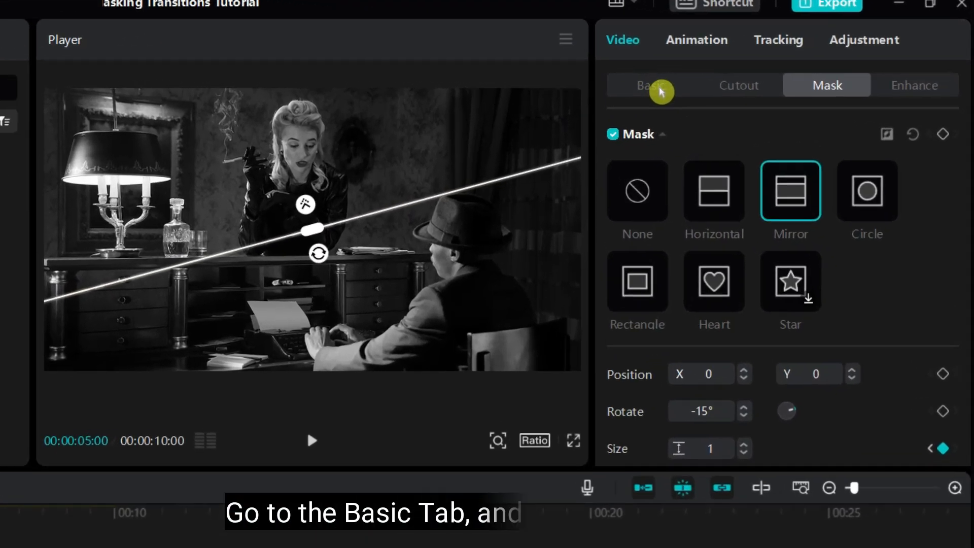
left_click(762, 81)
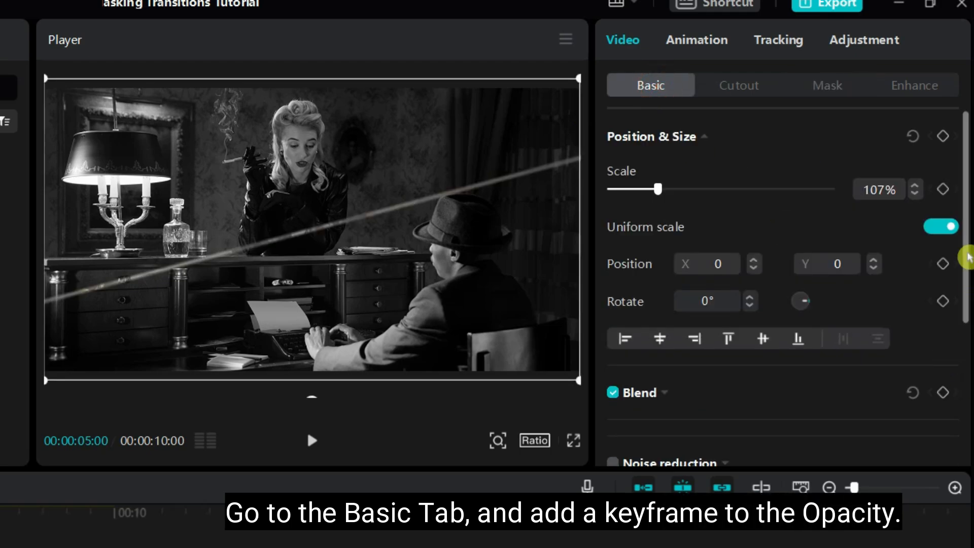
left_click_drag(966, 258, 966, 371)
left_click(665, 202)
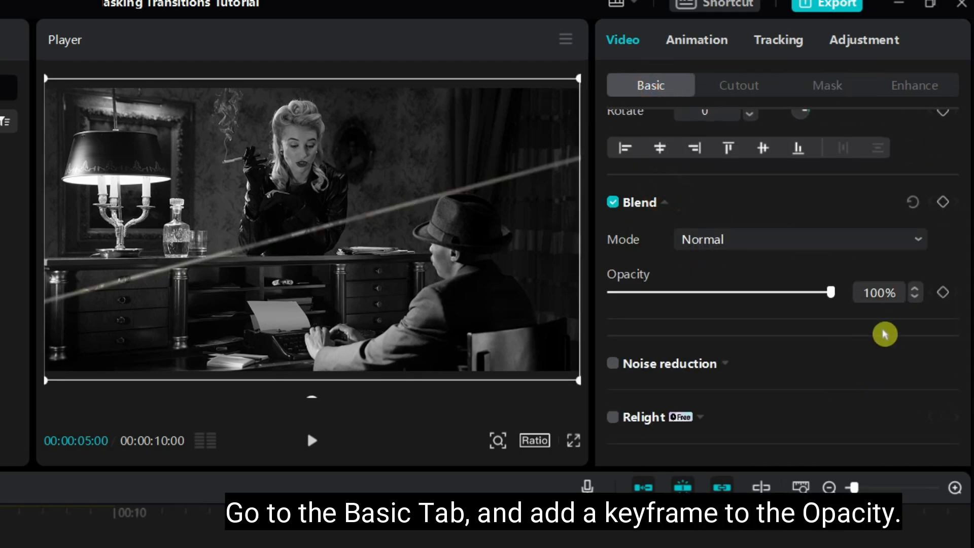
left_click(944, 293)
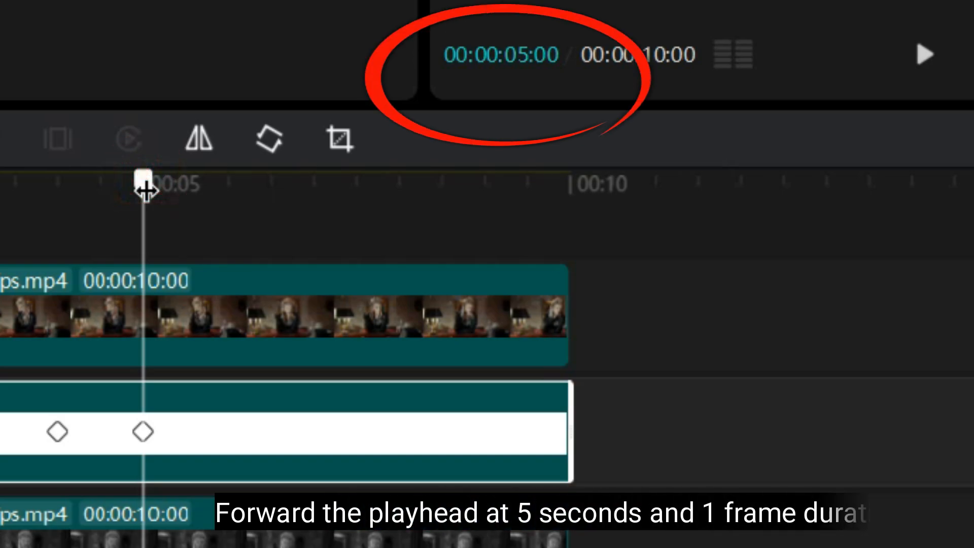
- Reduce the white image's opacity to 0% one frame past its fourth keyframe, at 00:00:05:01
left_click_drag(153, 195, 154, 195)
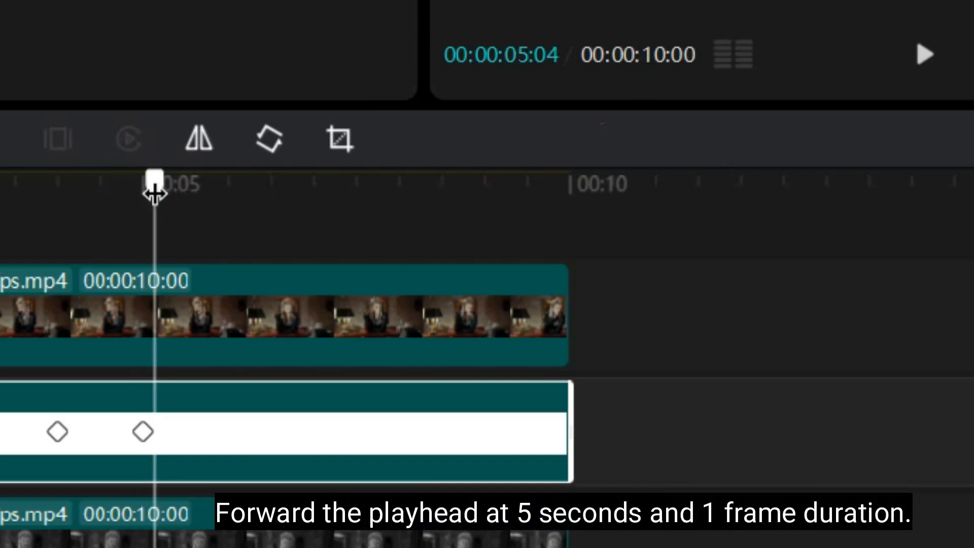
key("Left")
key("Left")
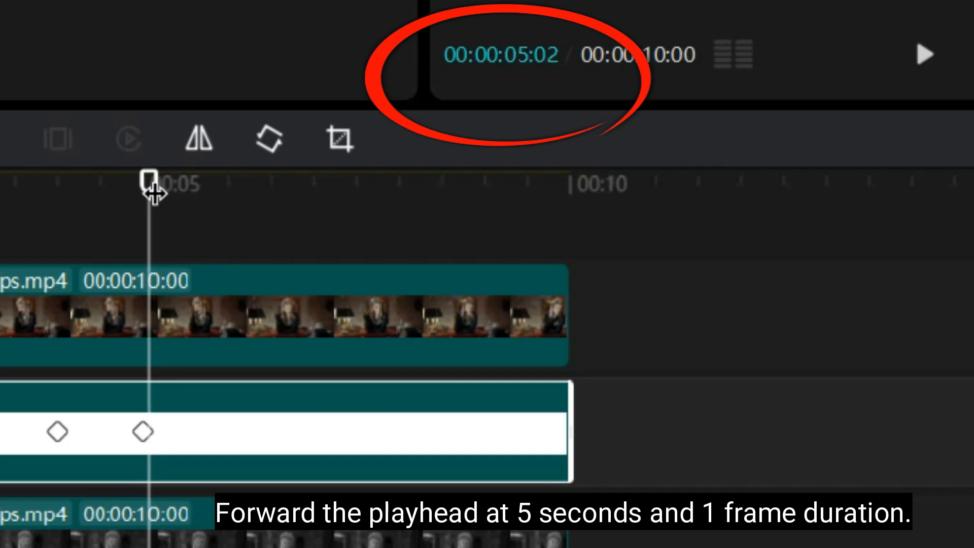
key("Left")
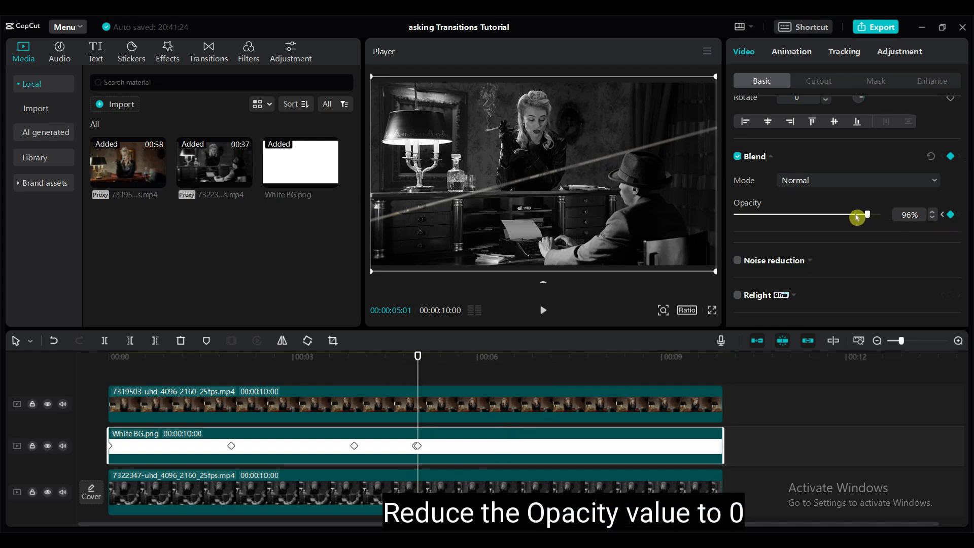
left_click_drag(857, 217, 714, 224)
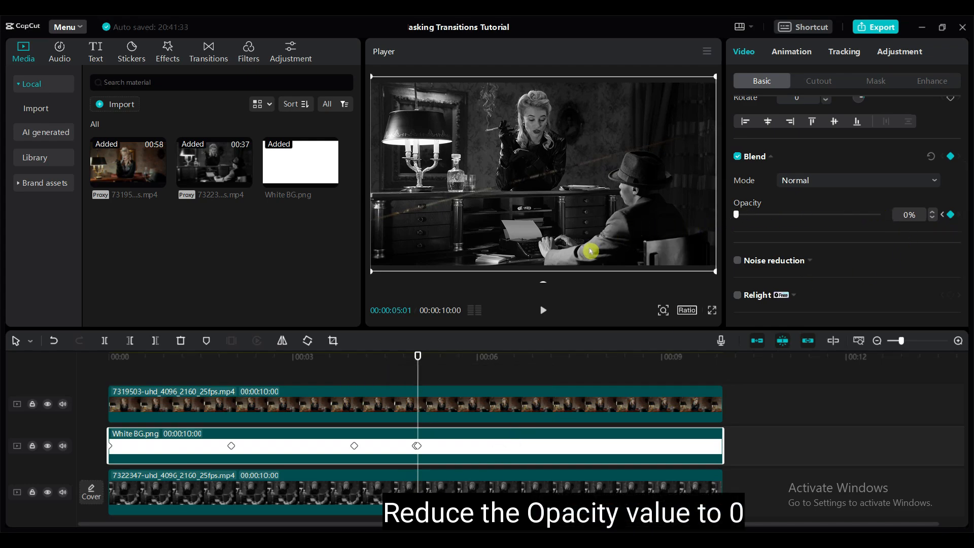
- Keyframe the color video's opacity at 100% at 00:00:05:00 and at 0% at 00:00:05:01
left_click(444, 417)
left_click(417, 354)
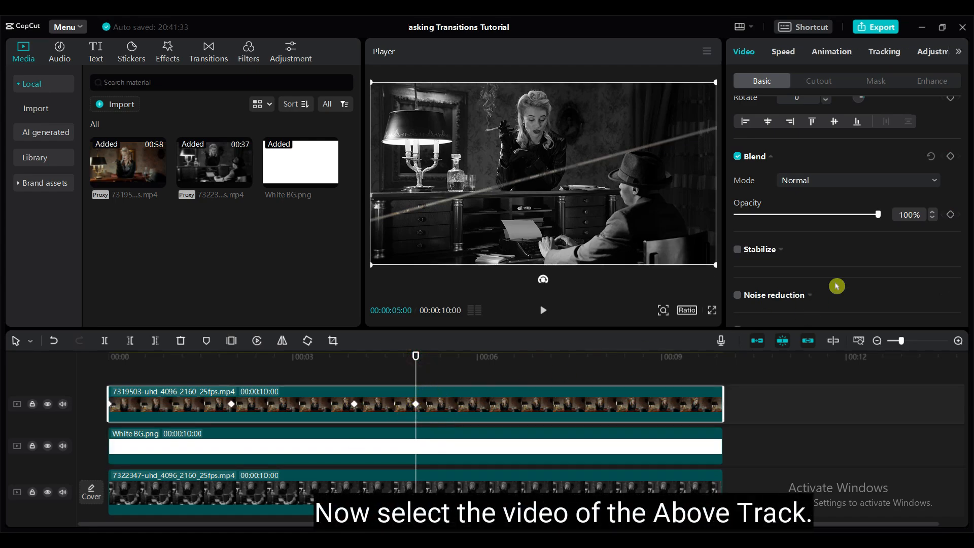
left_click(951, 214)
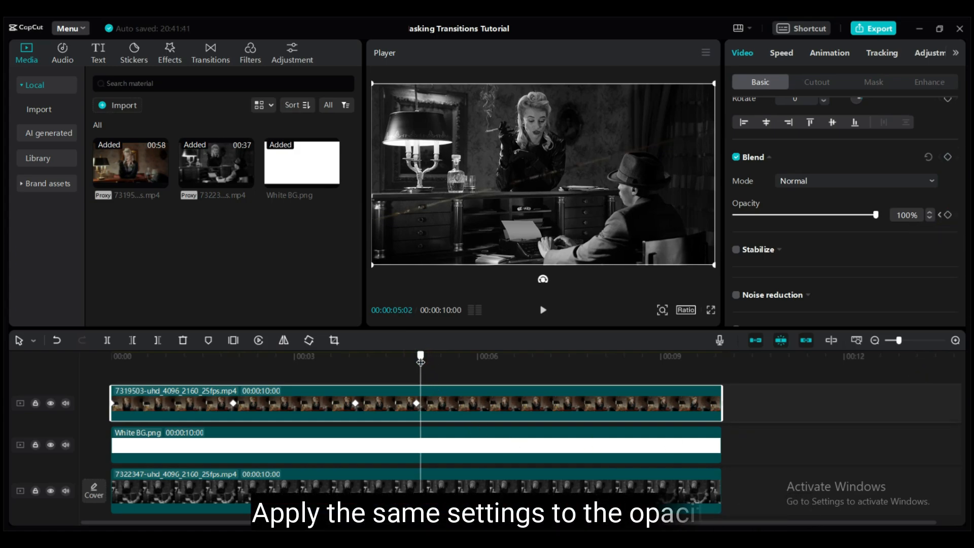
left_click_drag(419, 362, 421, 361)
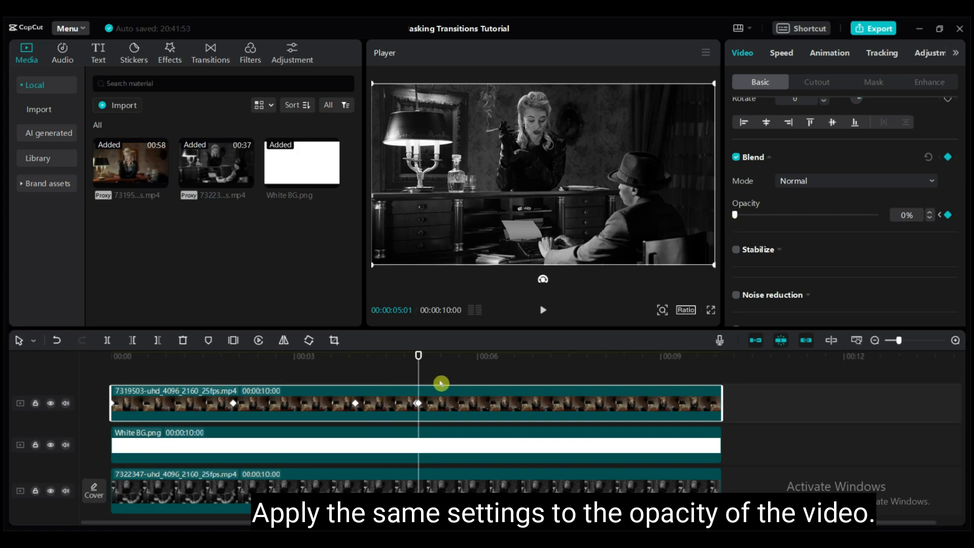
key("Left")
key("Right")
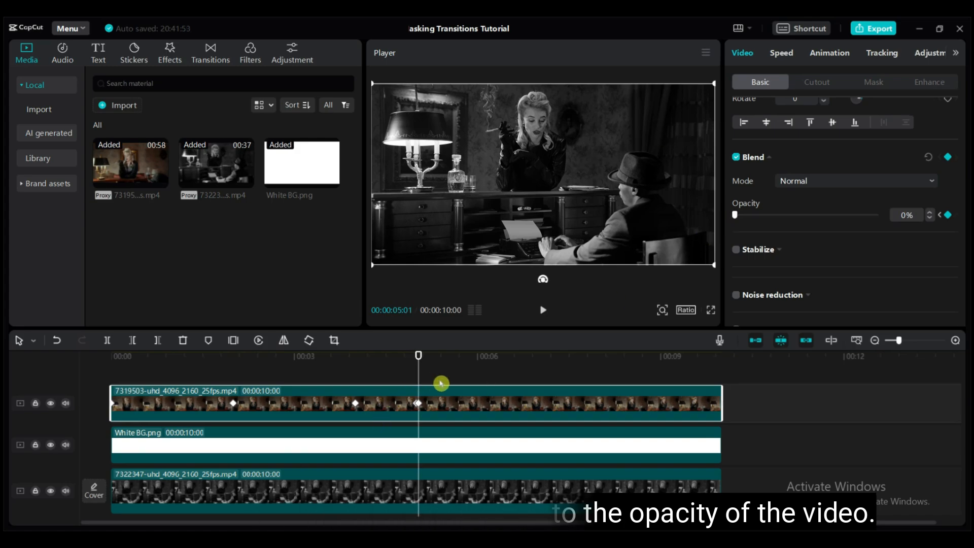
- Play the timeline from the start to preview the mask transition, and return the playhead to 00:00:00:00
left_click_drag(418, 355, 50, 381)
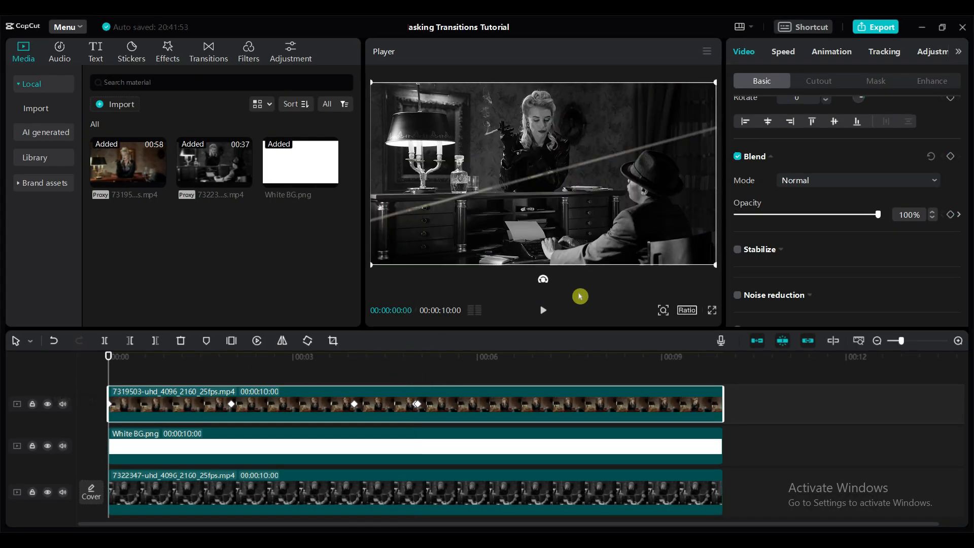
left_click(547, 309)
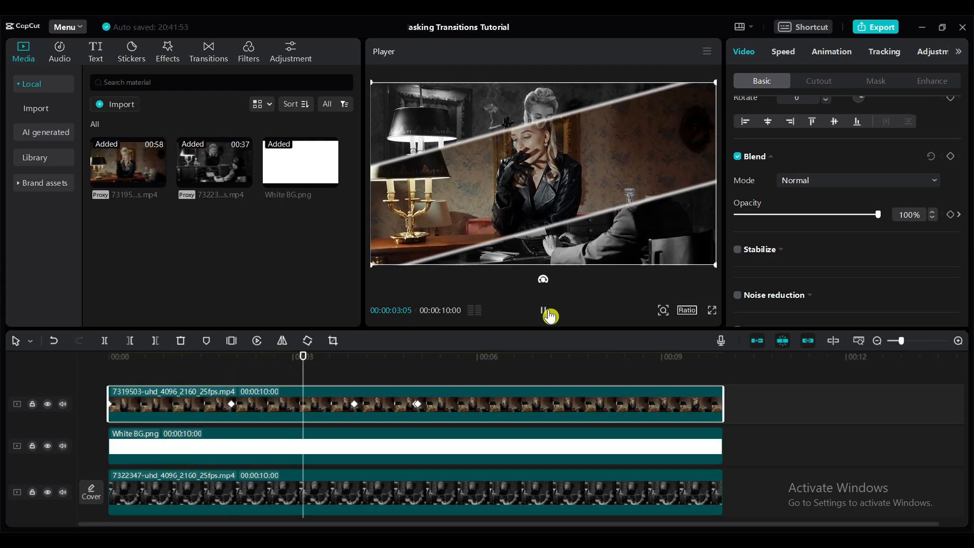
left_click(550, 313)
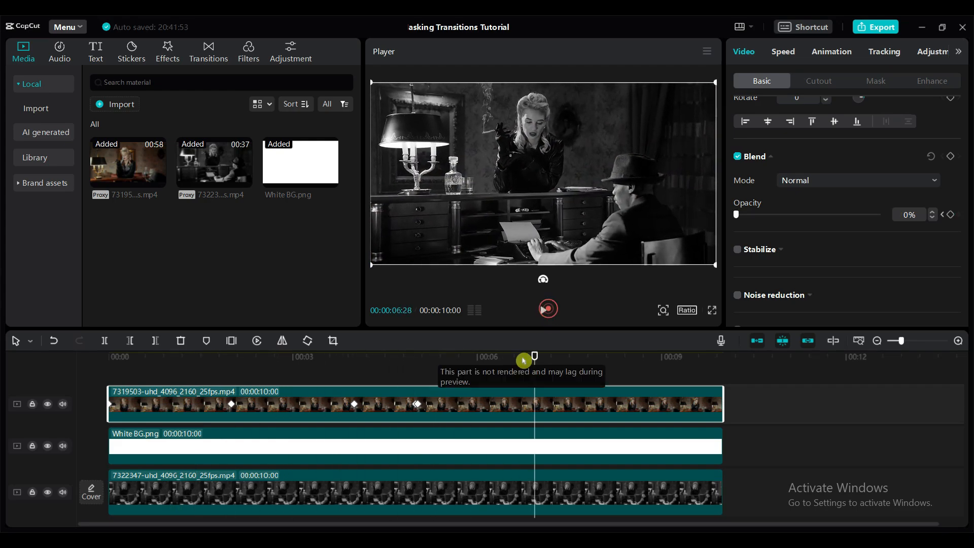
left_click(534, 355)
left_click_drag(496, 366, 79, 411)
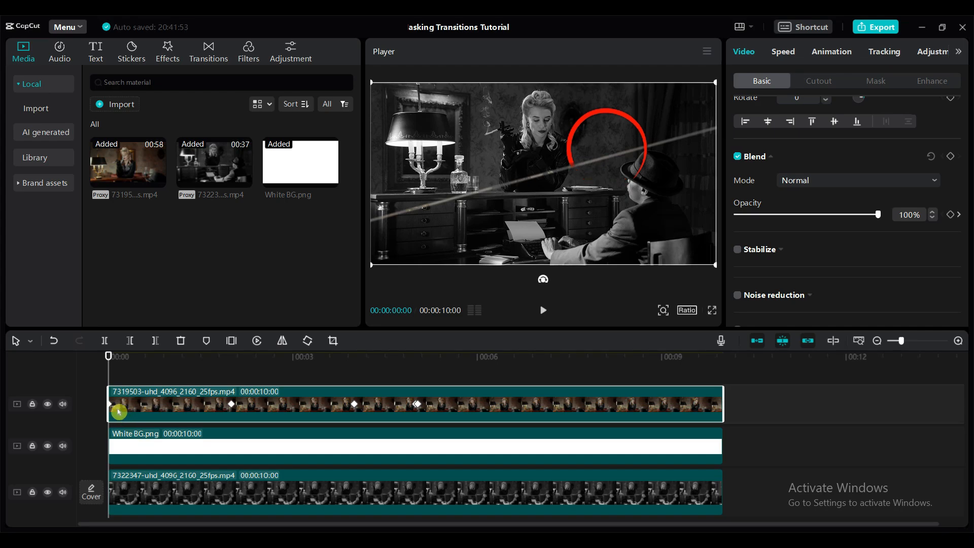
- Keyframe the color video's opacity at 0% at 00:00:00:00 and at 100% one frame in, at 00:00:00:01
left_click(950, 215)
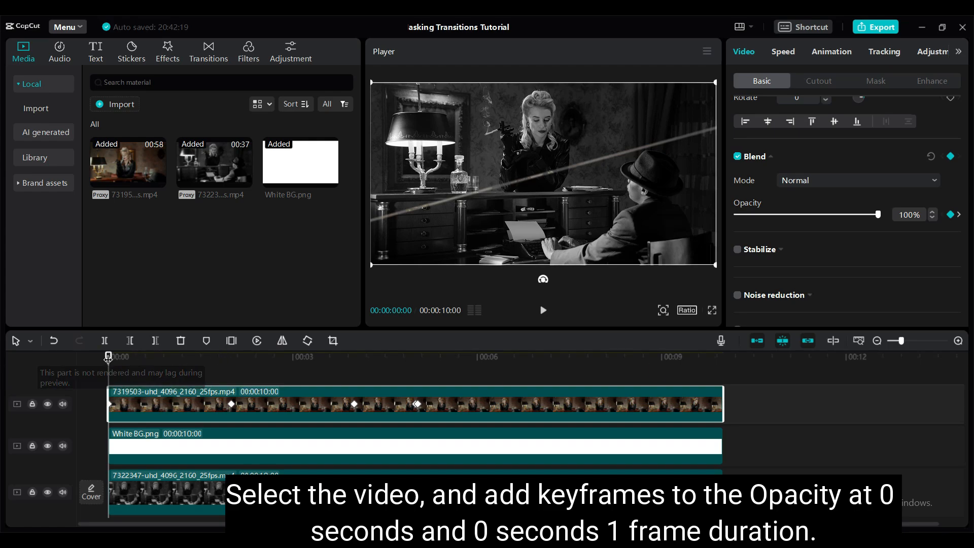
left_click_drag(109, 356, 108, 356)
left_click(953, 218)
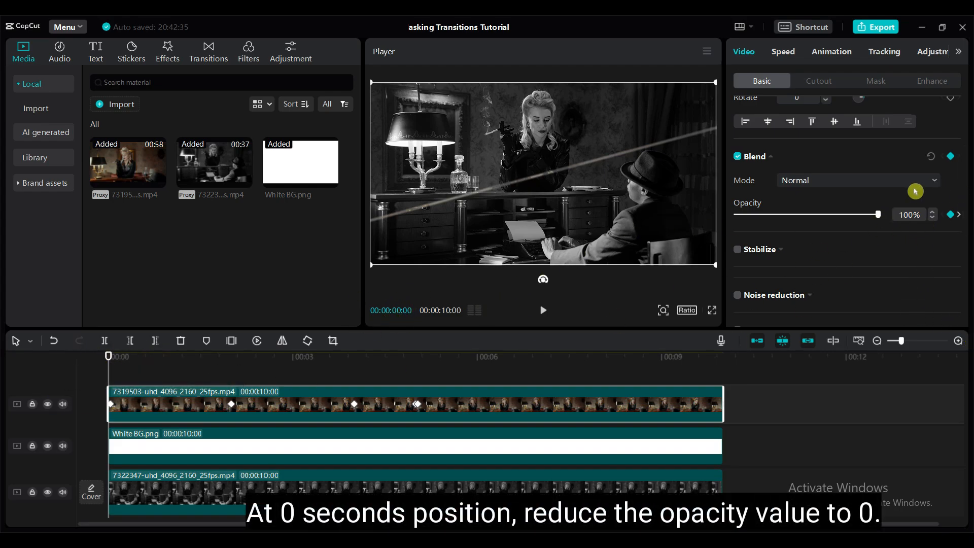
left_click_drag(769, 214, 735, 213)
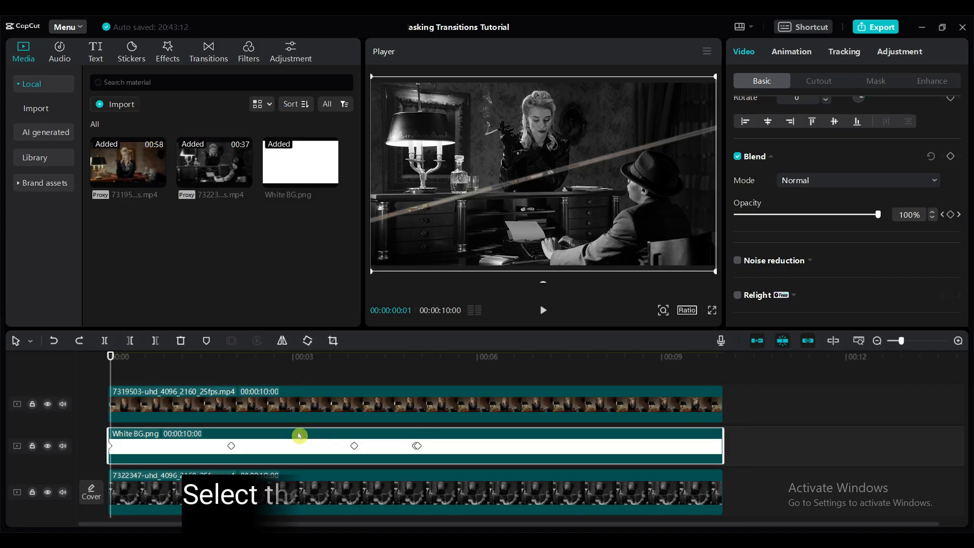
- Keyframe the white image's opacity at 0% at 00:00:00:00 and at 100% one frame in, at 00:00:00:01
left_click(136, 406)
left_click_drag(110, 356, 49, 377)
left_click(131, 444)
left_click(951, 215)
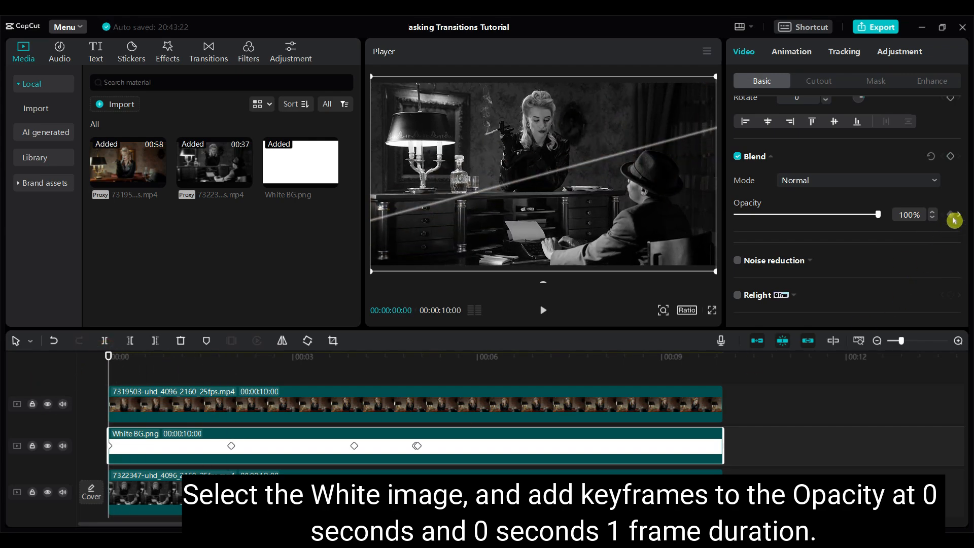
left_click_drag(109, 356, 105, 356)
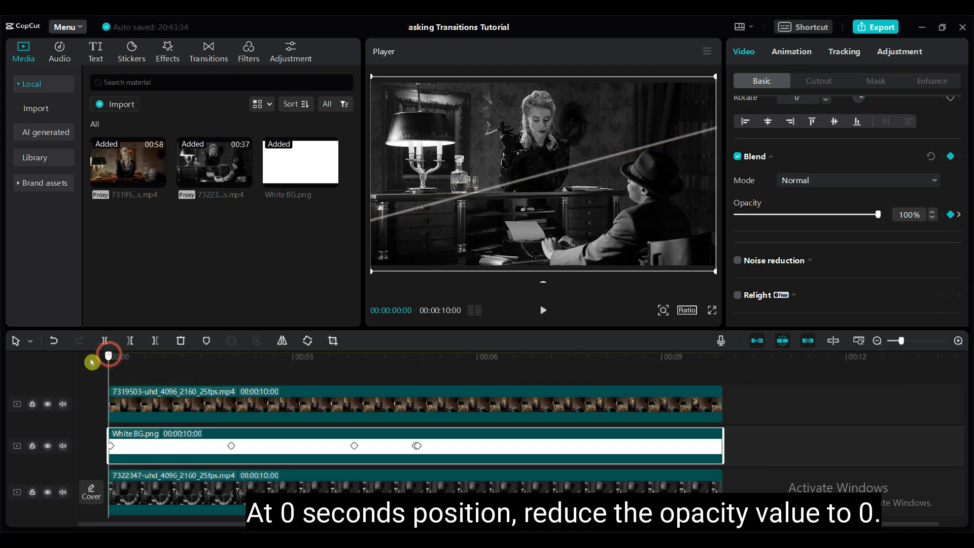
left_click_drag(881, 217, 736, 215)
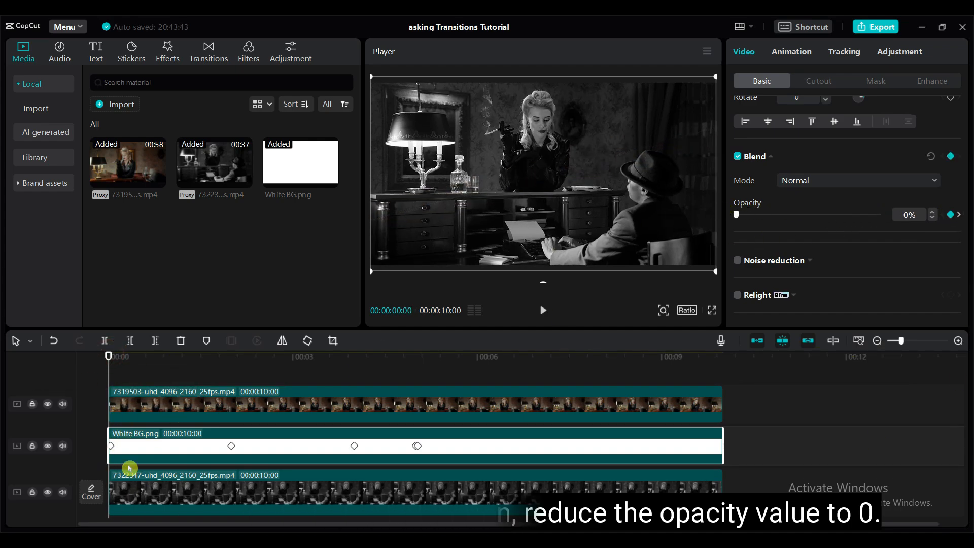
- Select the black-and-white video and play the timeline from the start to preview the finished transition
left_click(132, 499)
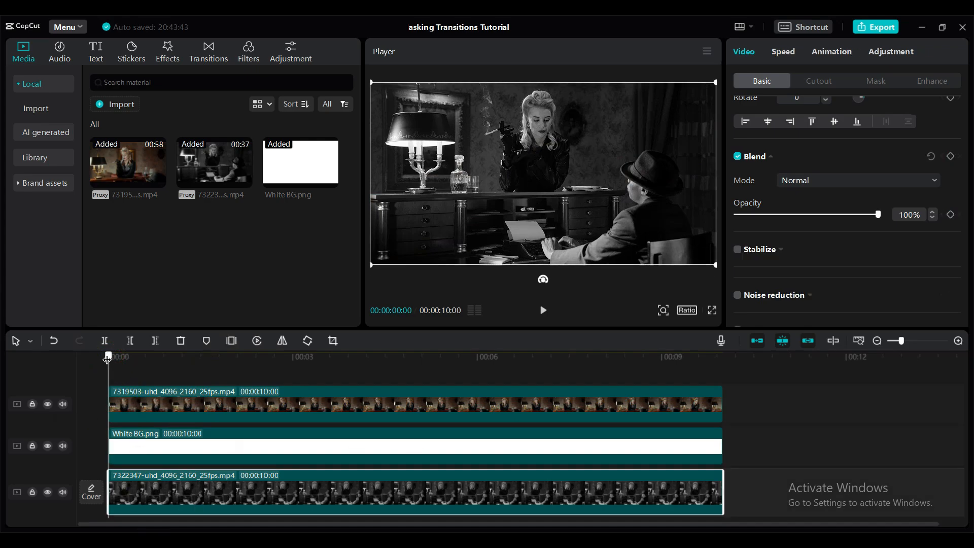
left_click(543, 312)
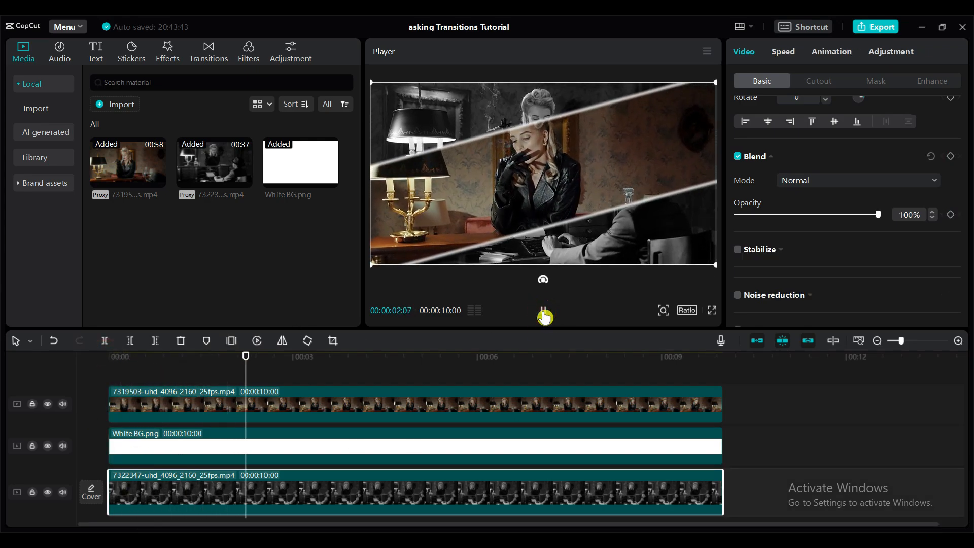